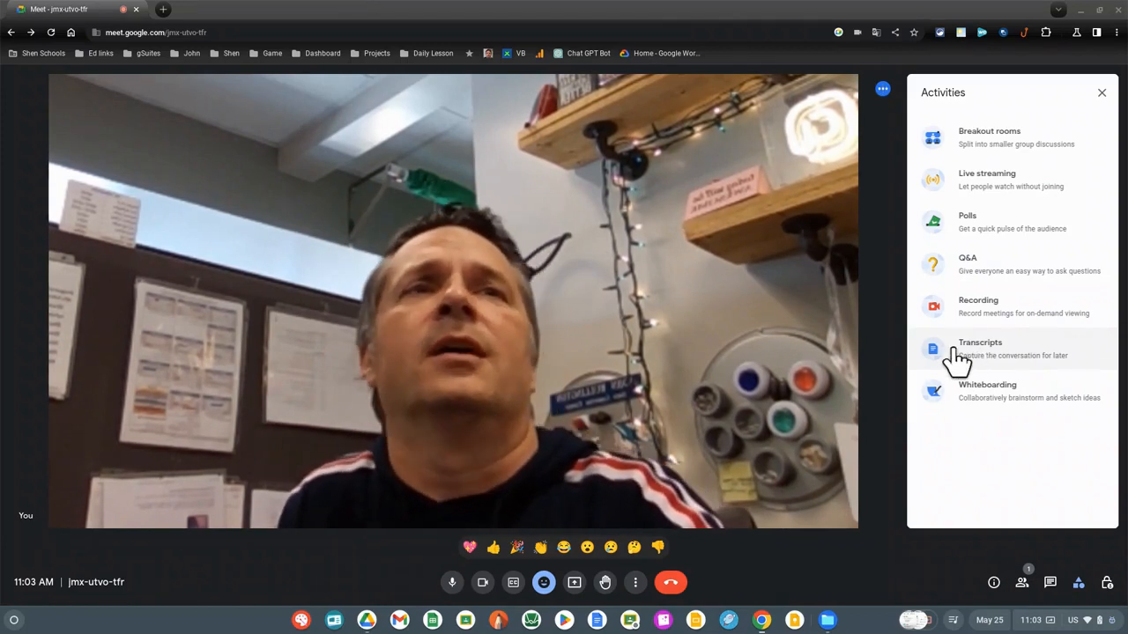
- Start transcribing the video call with the consent notice accepted, and stop the transcription again
left_click(964, 355)
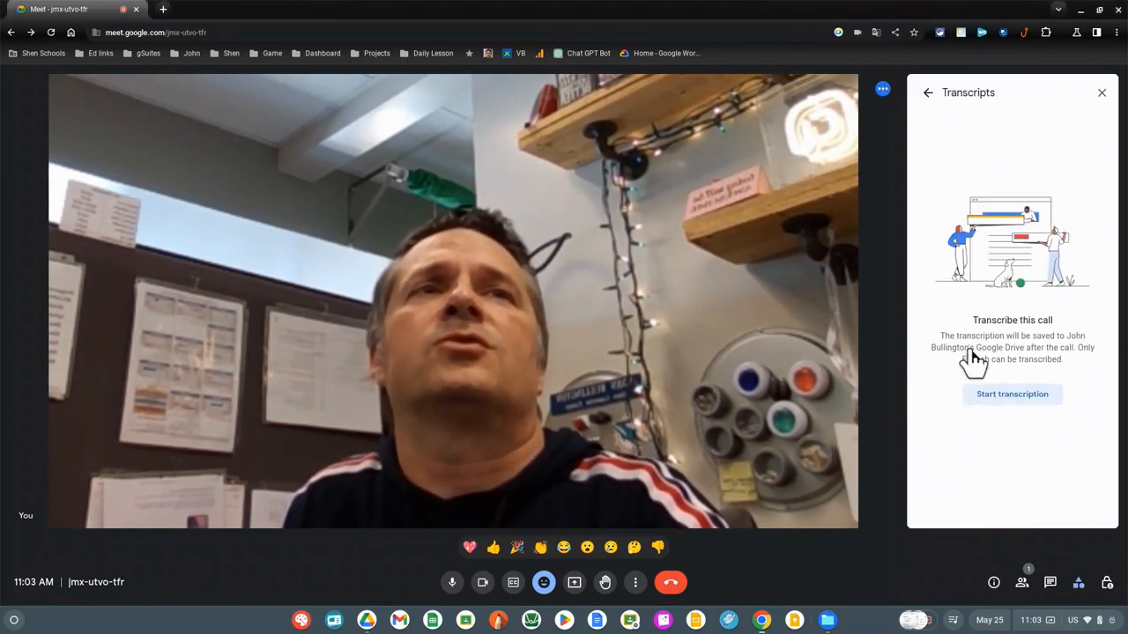
left_click(1011, 397)
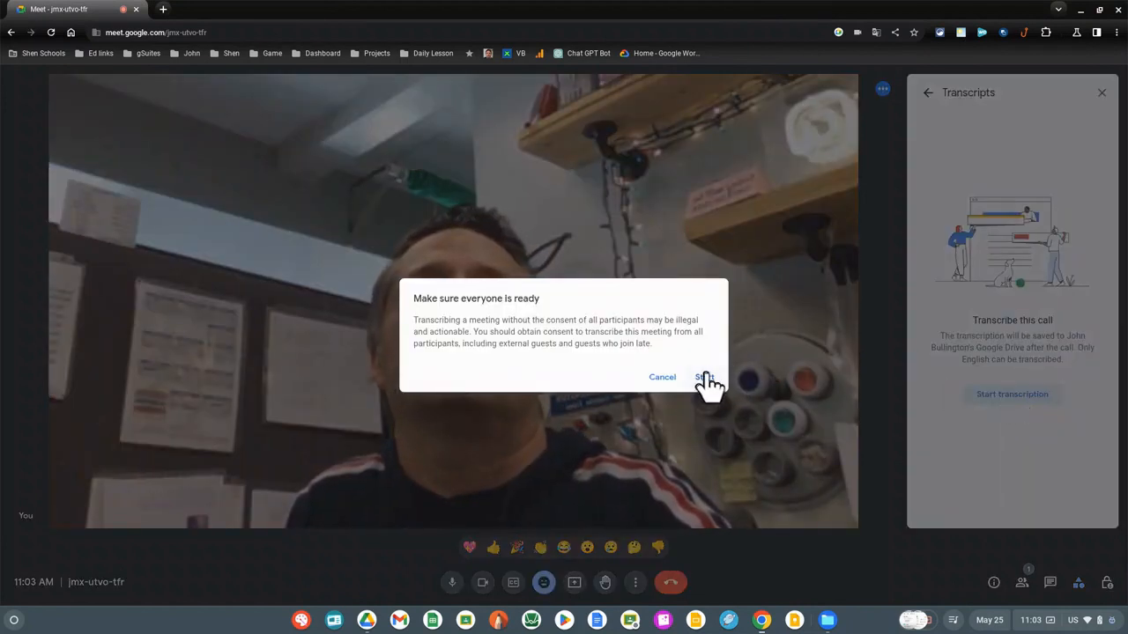
left_click(705, 378)
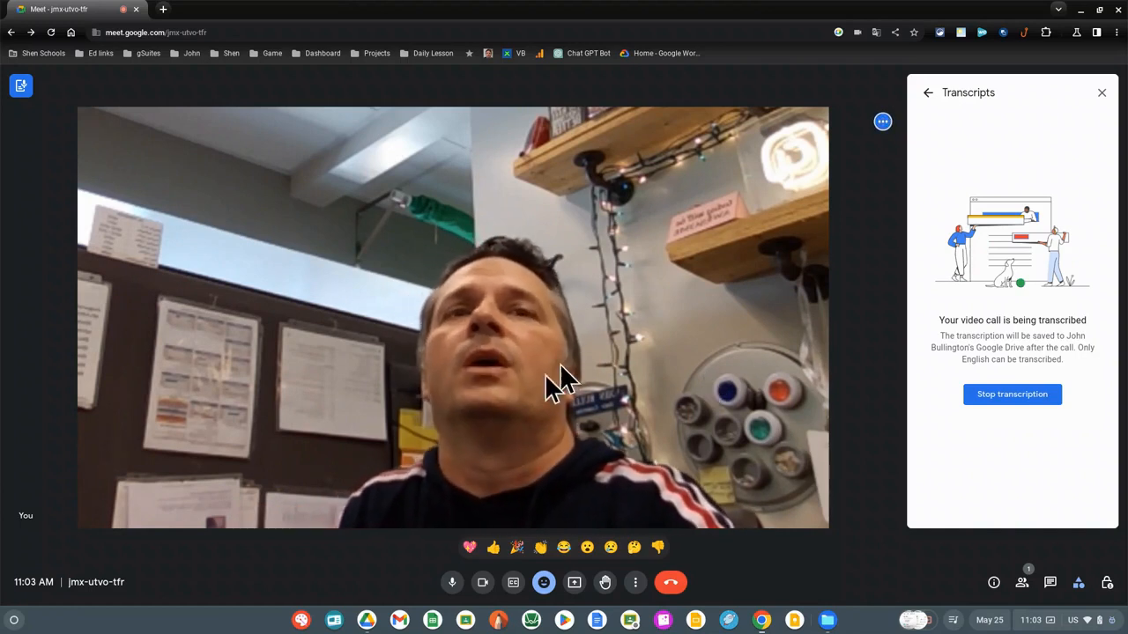
left_click(1018, 396)
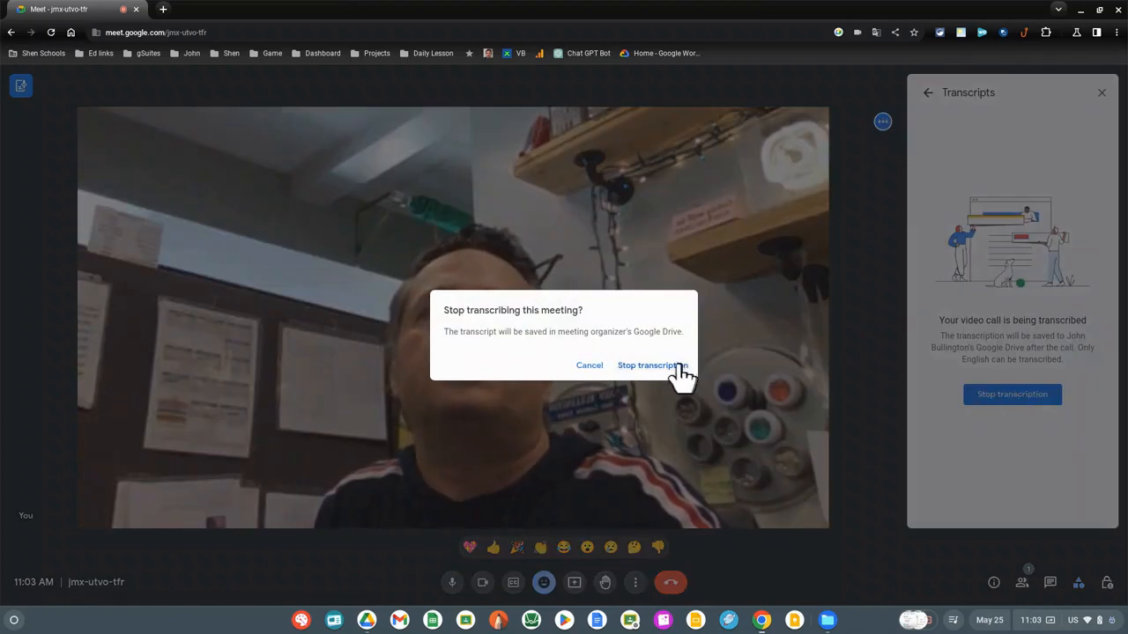
left_click(659, 374)
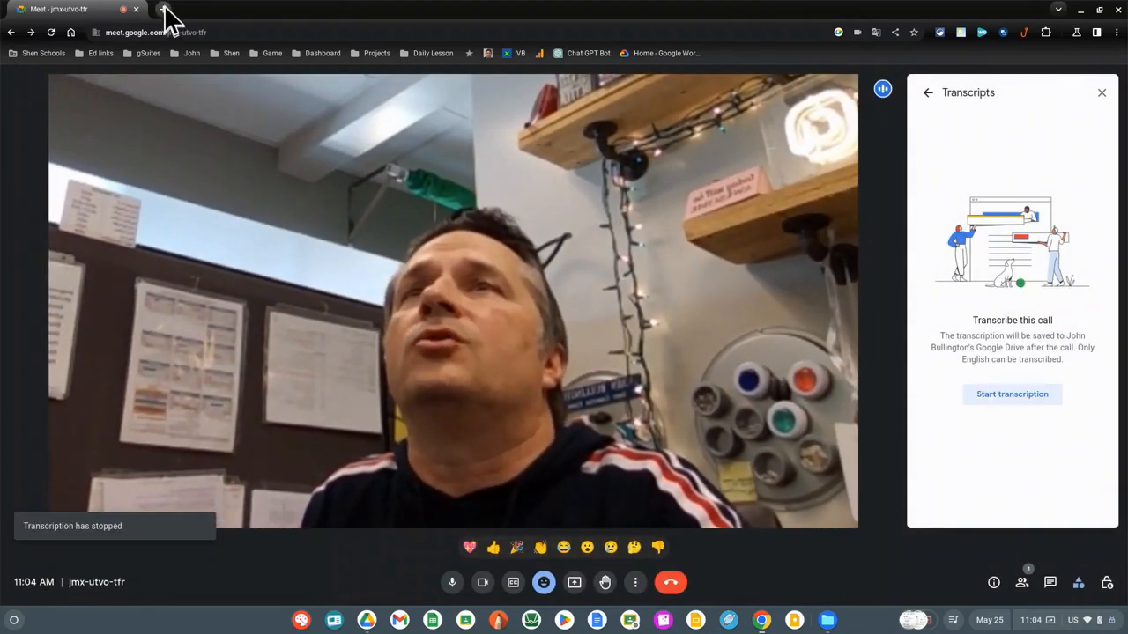
- Open Google Drive in a new browser tab alongside the Meet call
left_click(163, 9)
left_click(568, 375)
left_click(568, 374)
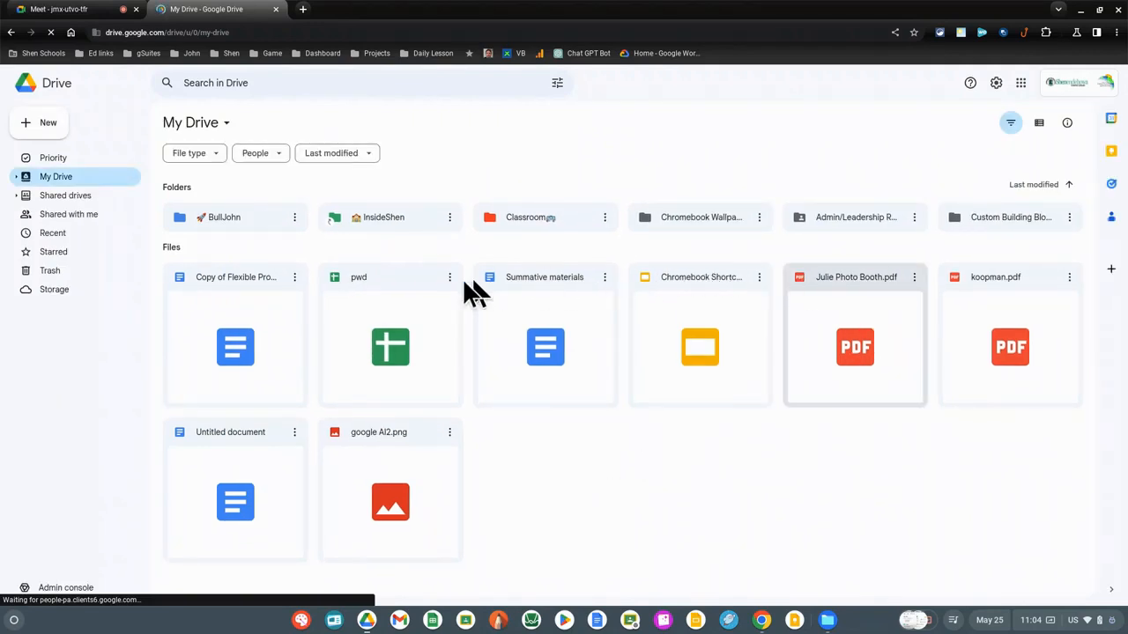
- Search Drive for "transcript" and open the 2022/03/16 13:28 transcript from the Meet Transcript folder
left_click(253, 84)
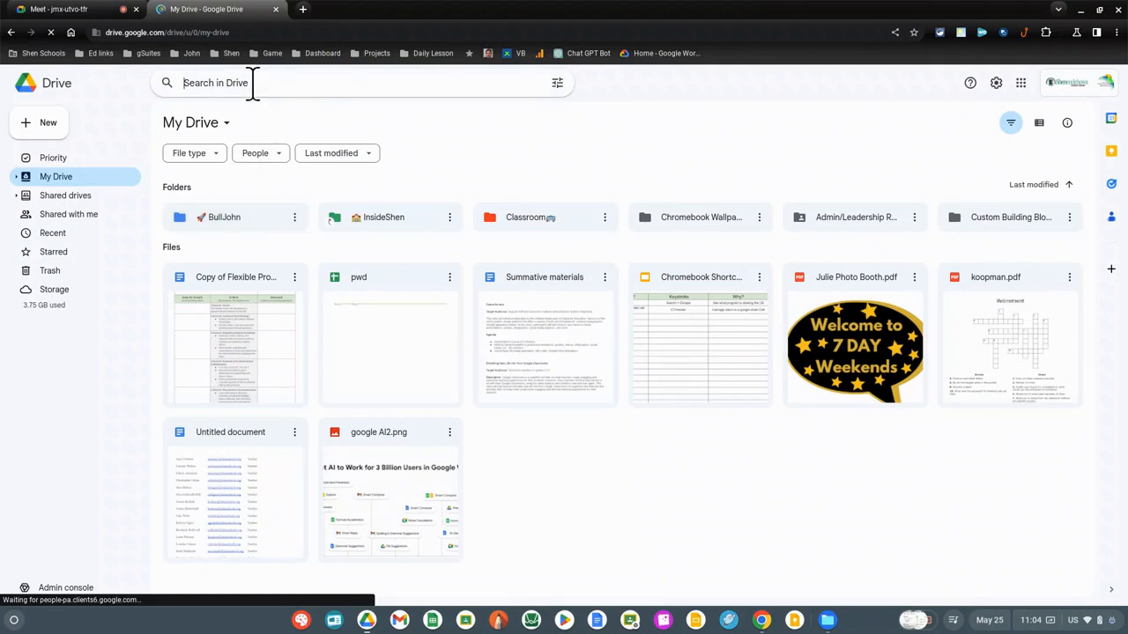
type("transcript")
key("Return")
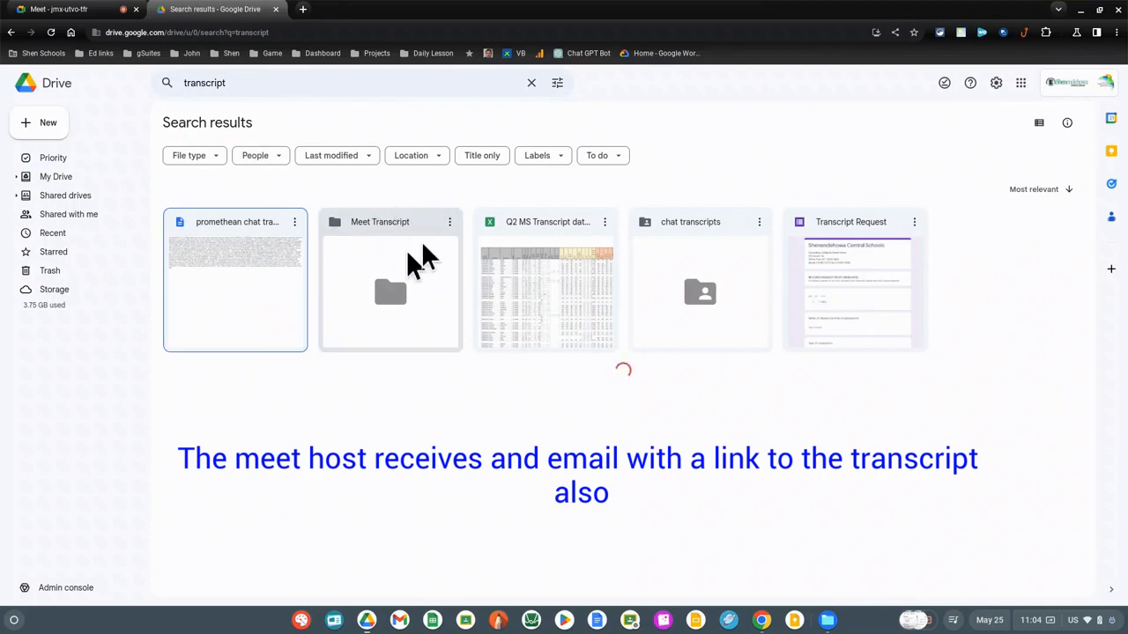
double_click(392, 227)
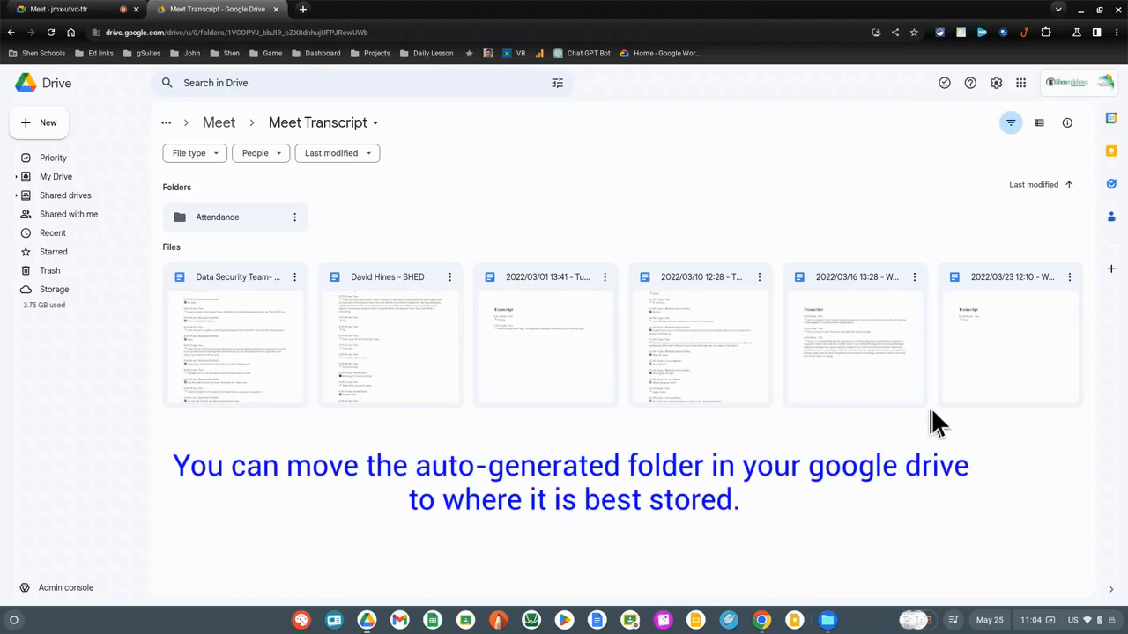
double_click(838, 334)
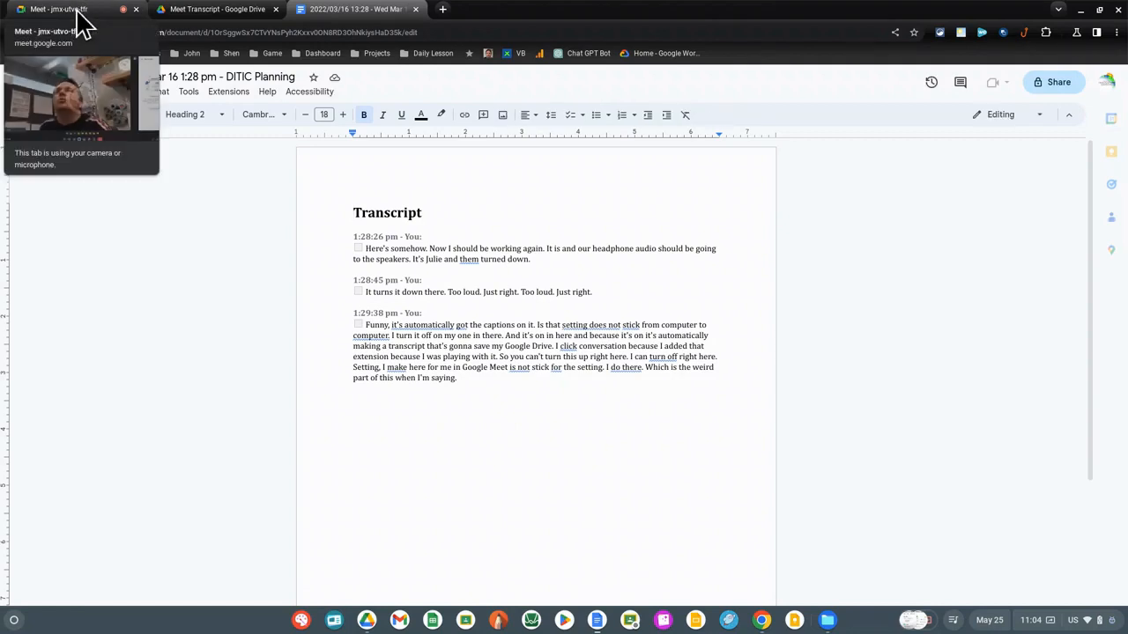
- Return to Google Meet and join the meeting in Companion mode
left_click(78, 14)
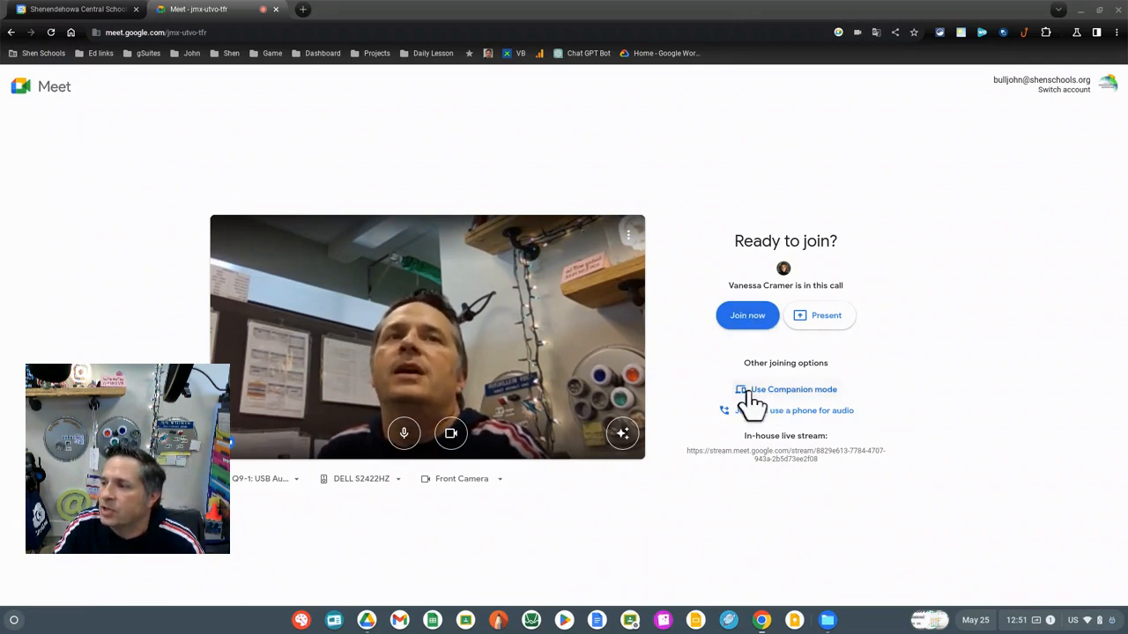
left_click(805, 391)
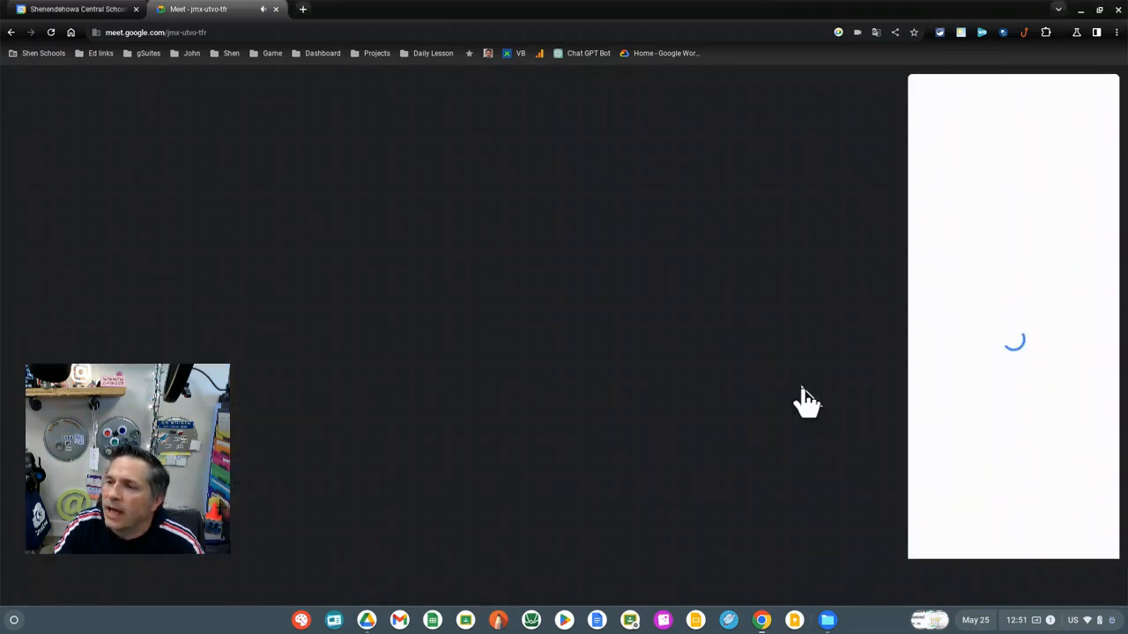
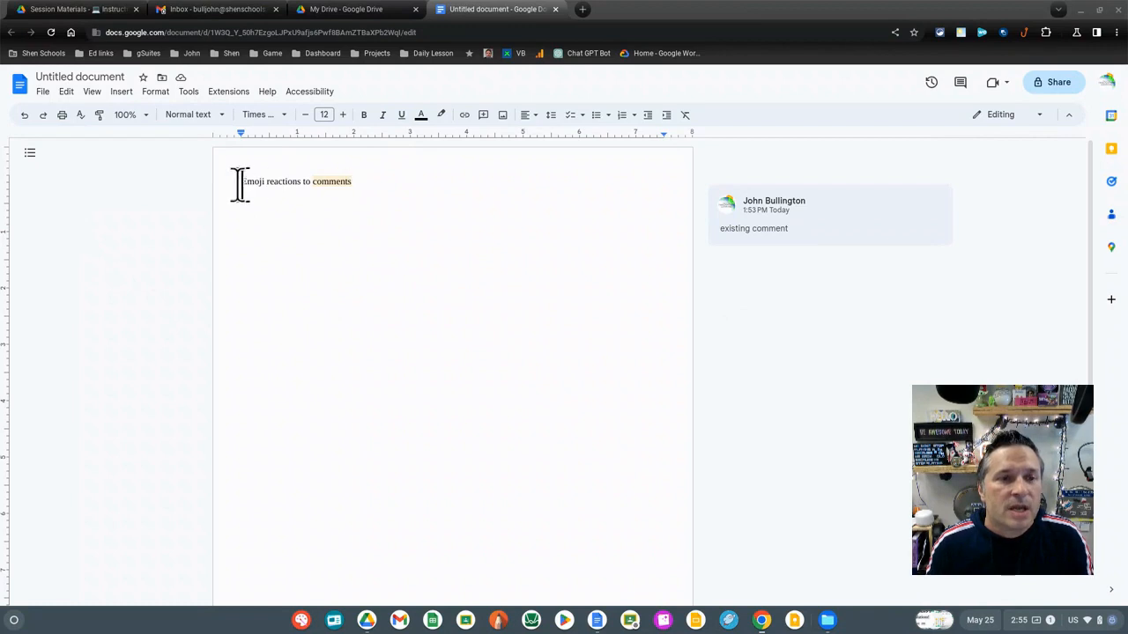
- Add the smiling-face-with-hearts emoji reaction to the "existing comment" on the word "comments" in the Google Docs document
double_click(326, 183)
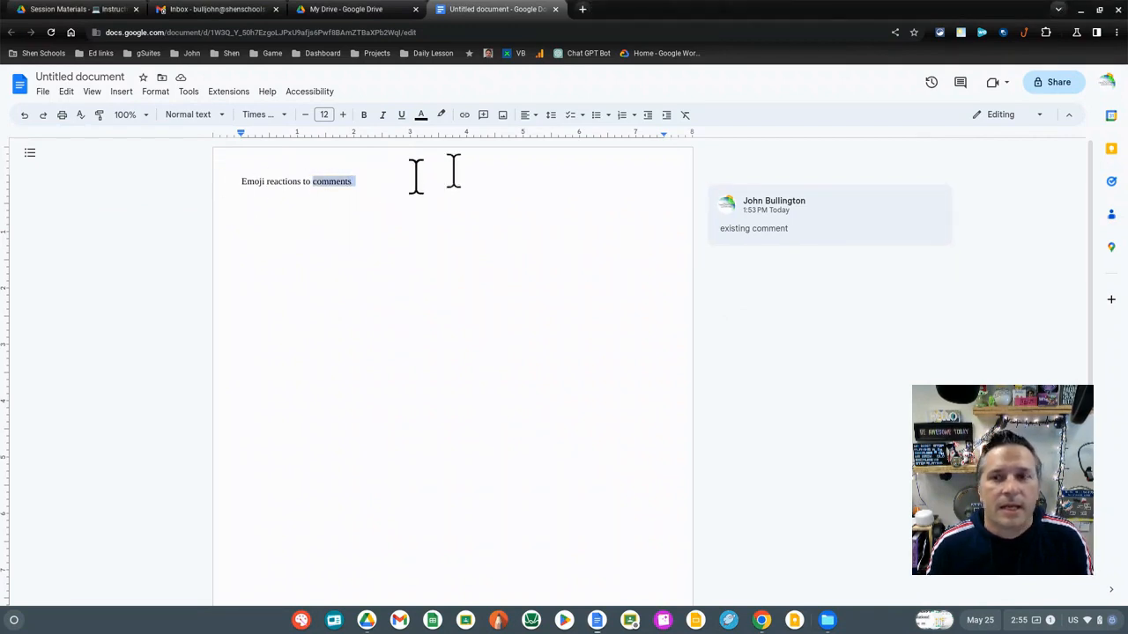
mouse_move(807, 231)
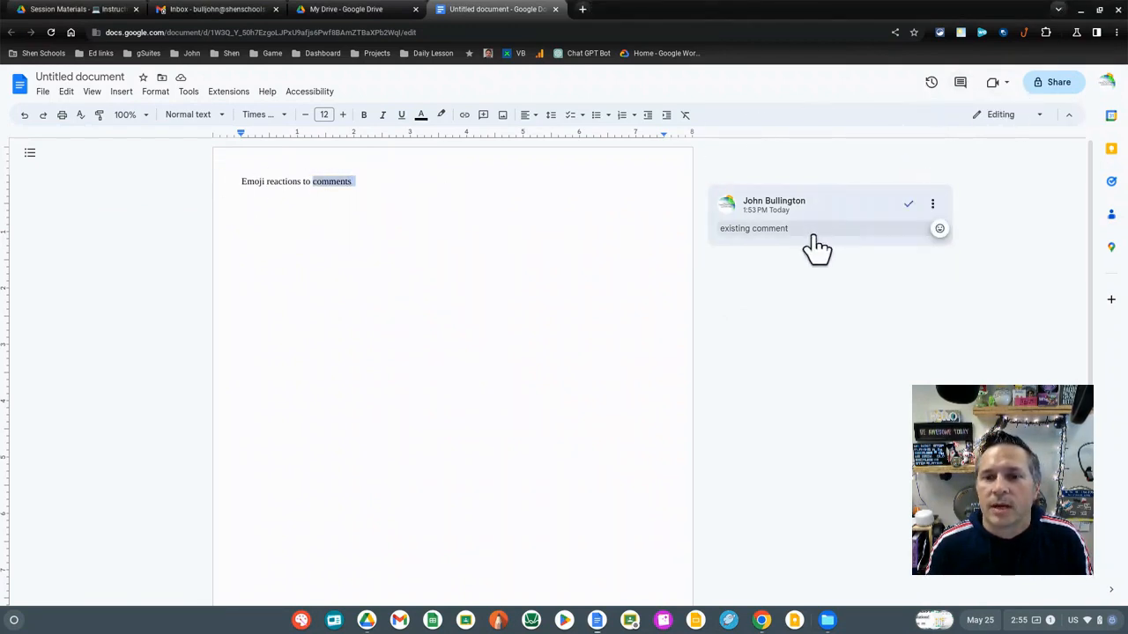
left_click(940, 231)
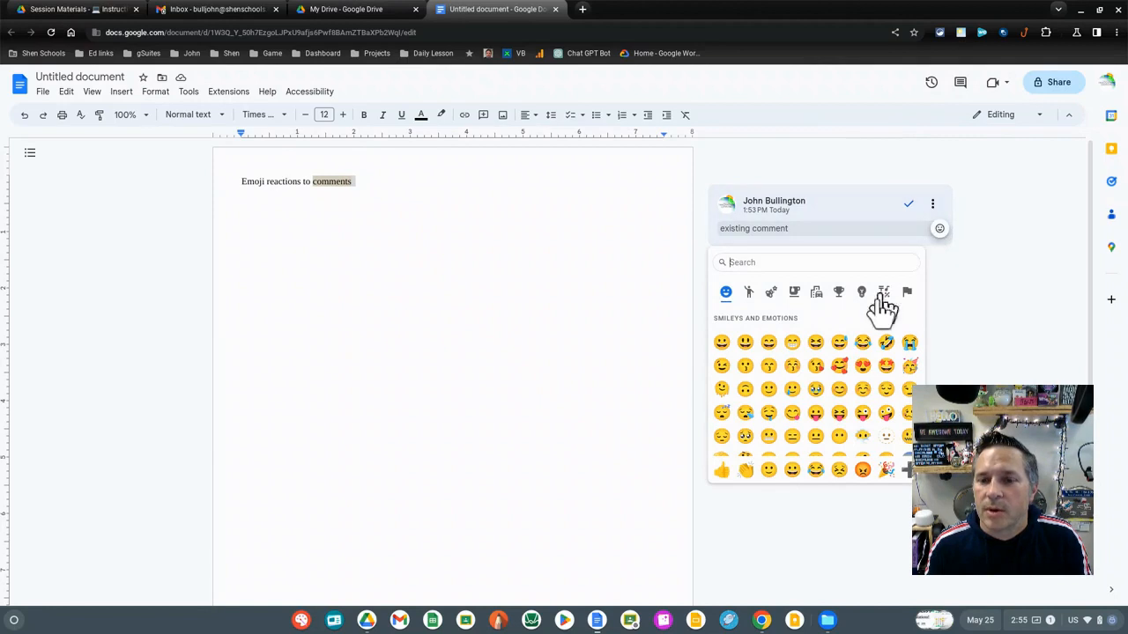
left_click(839, 366)
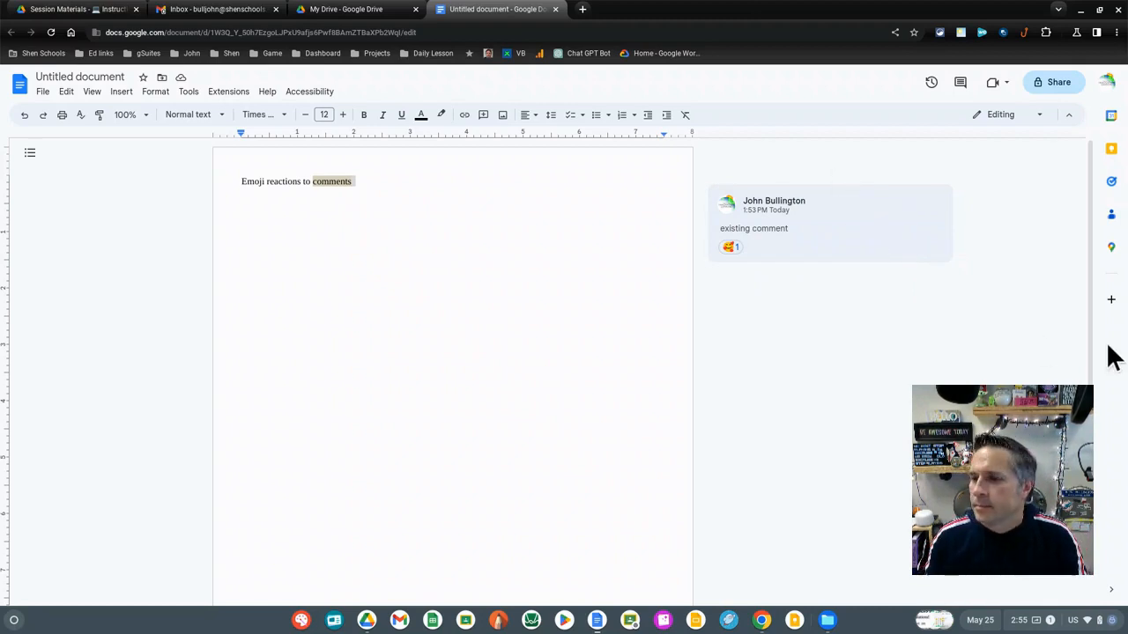
left_click(1100, 622)
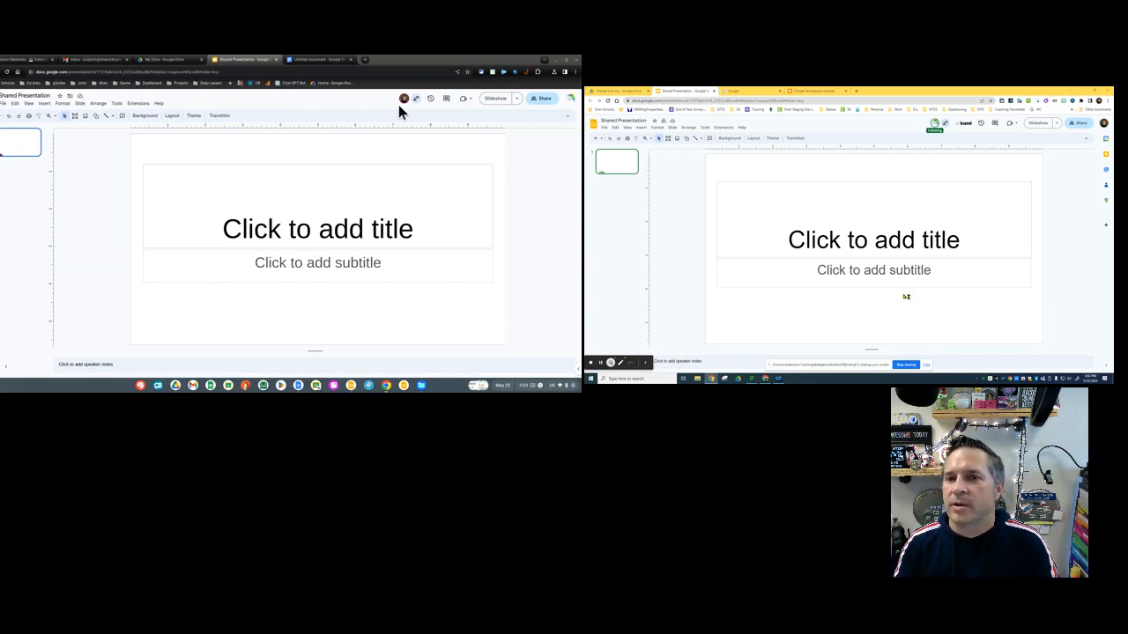
- Enter the presenter's courtesy title and surname as the title of the first slide in the Shared Presentation
mouse_move(406, 105)
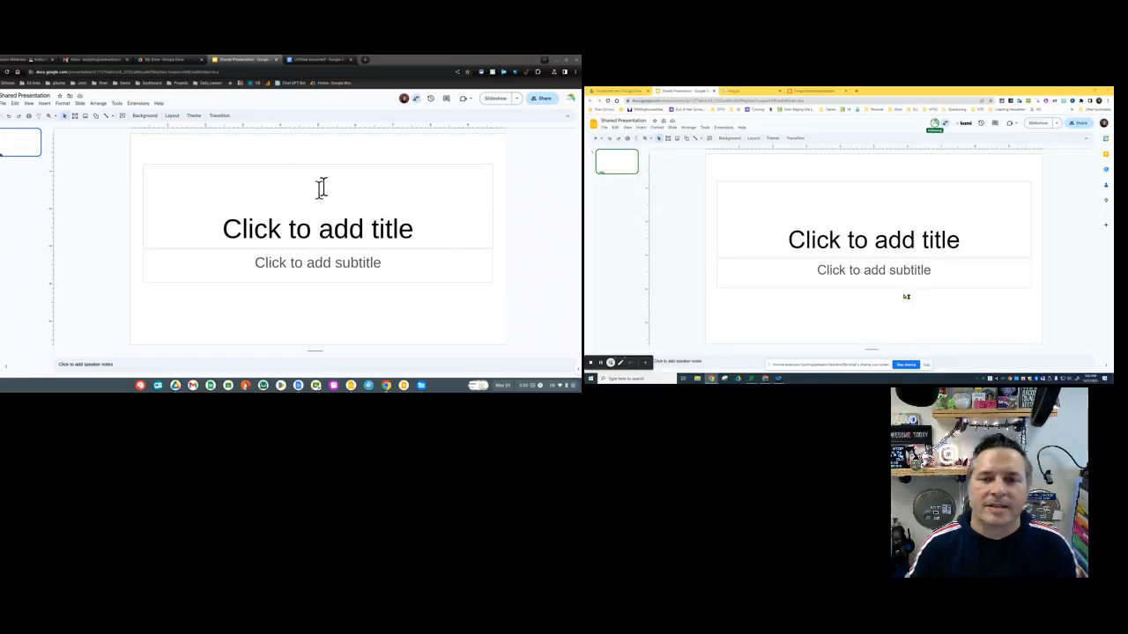
left_click(313, 227)
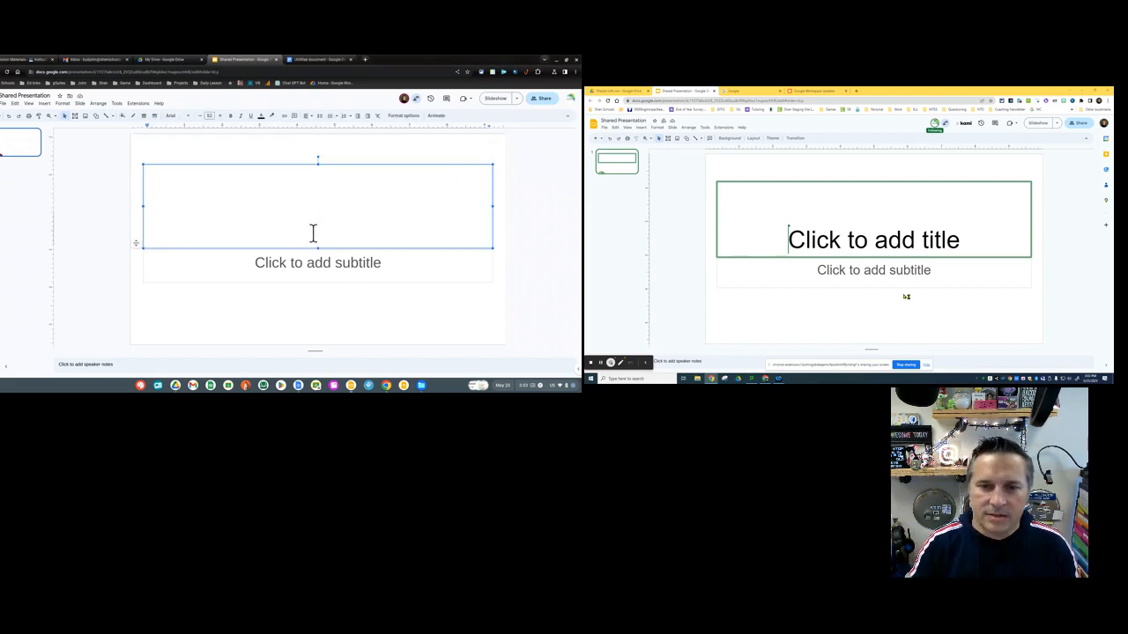
type("Mr ")
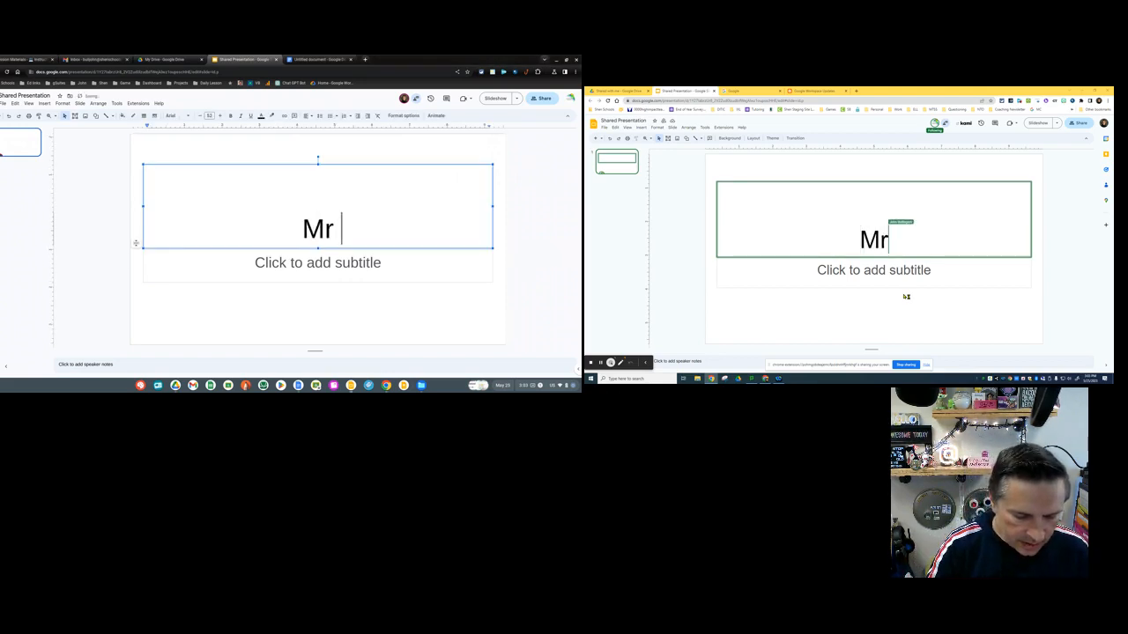
type("Bullington")
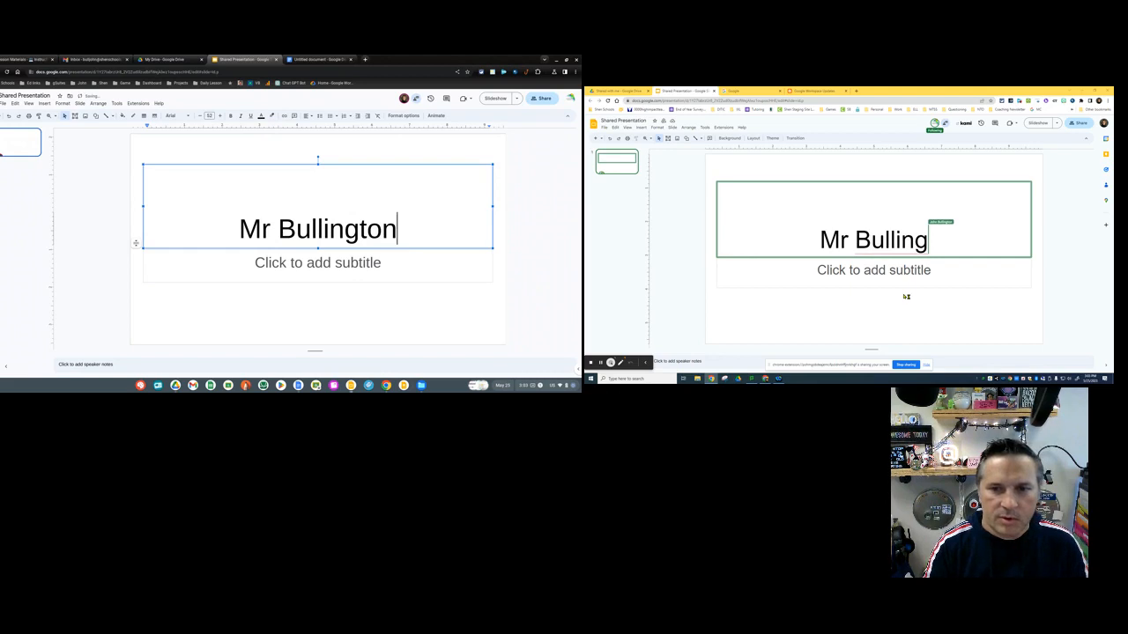
- Add a second slide after the title slide and title it "This Slide 2"
left_click(21, 166)
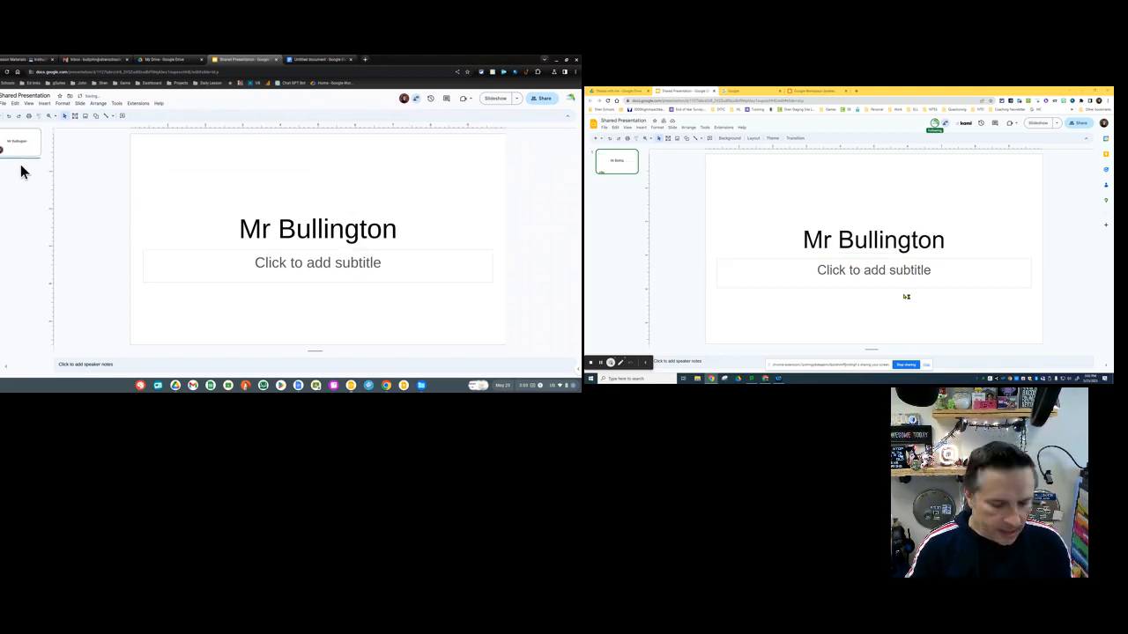
key("Return")
left_click(197, 165)
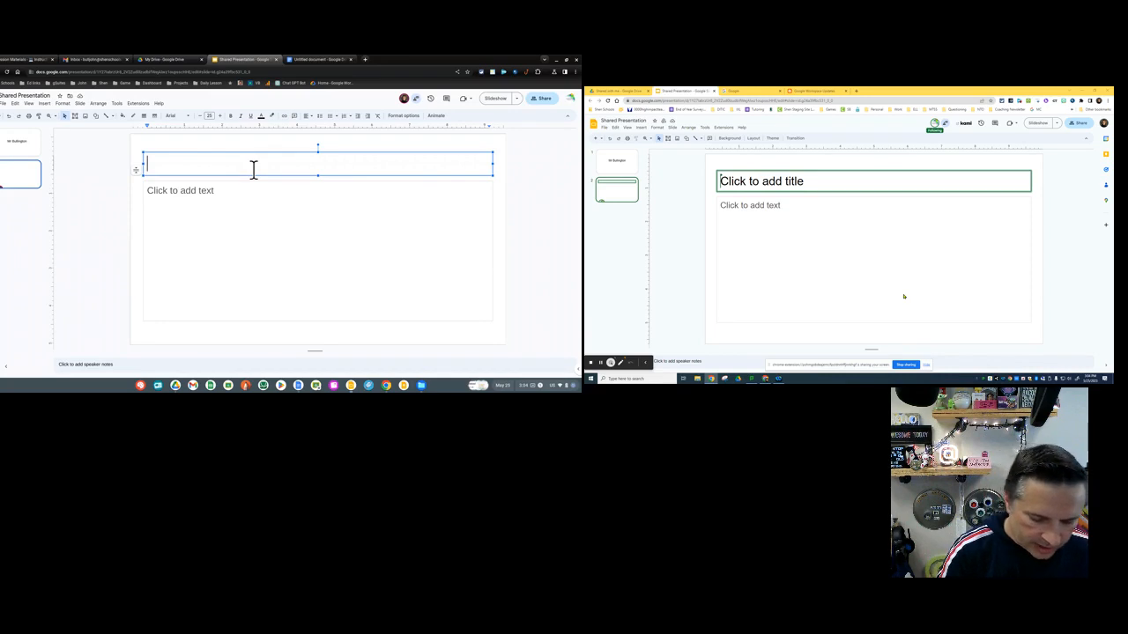
type("This Slide 2")
- Add a third slide titled "Slide 3" and insert another new slide after it
left_click(19, 216)
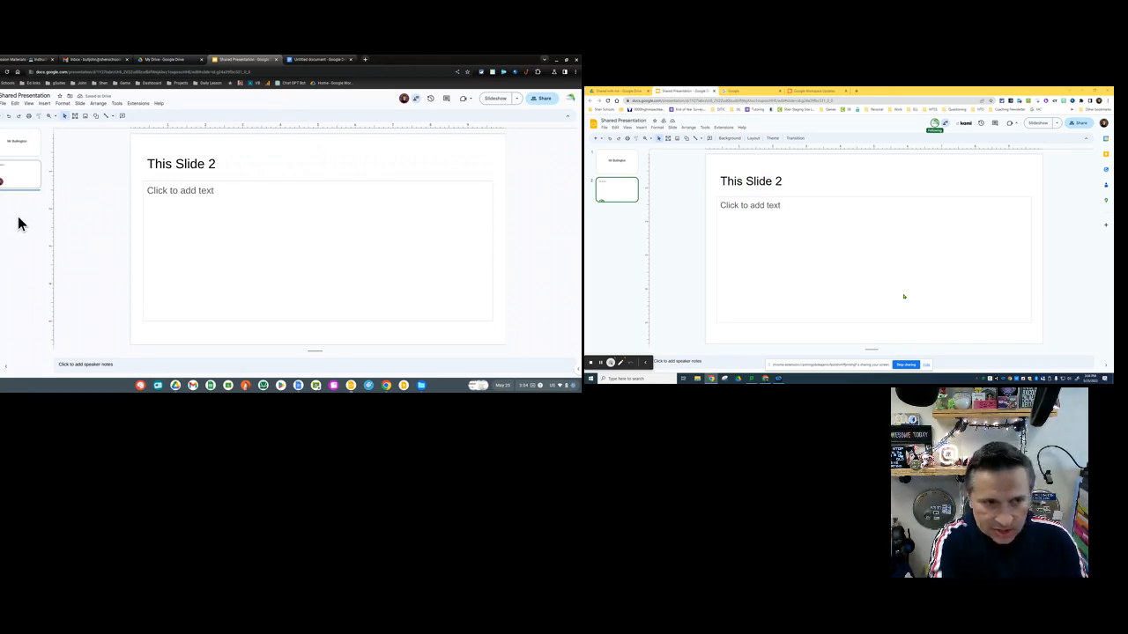
key("ctrl+m")
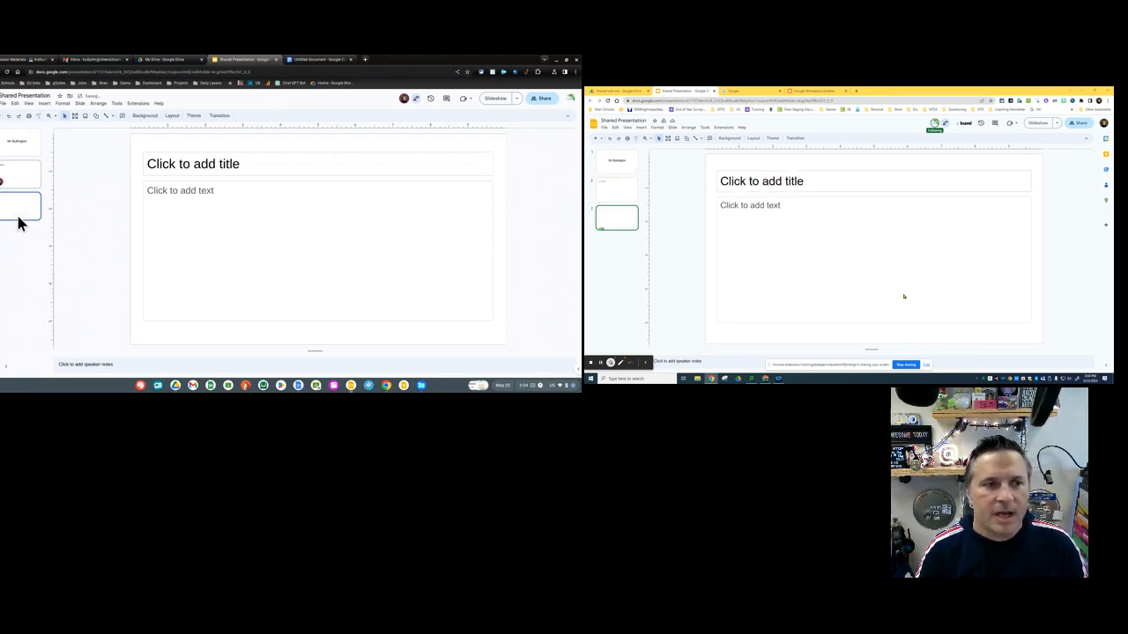
left_click(204, 192)
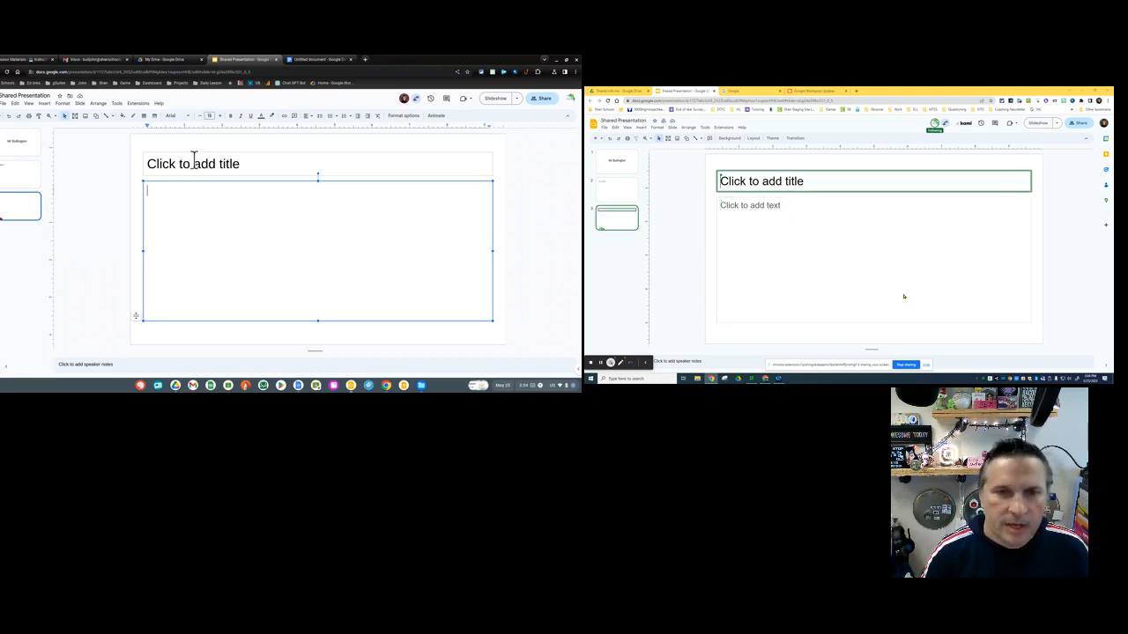
left_click(202, 163)
type("Slide 3")
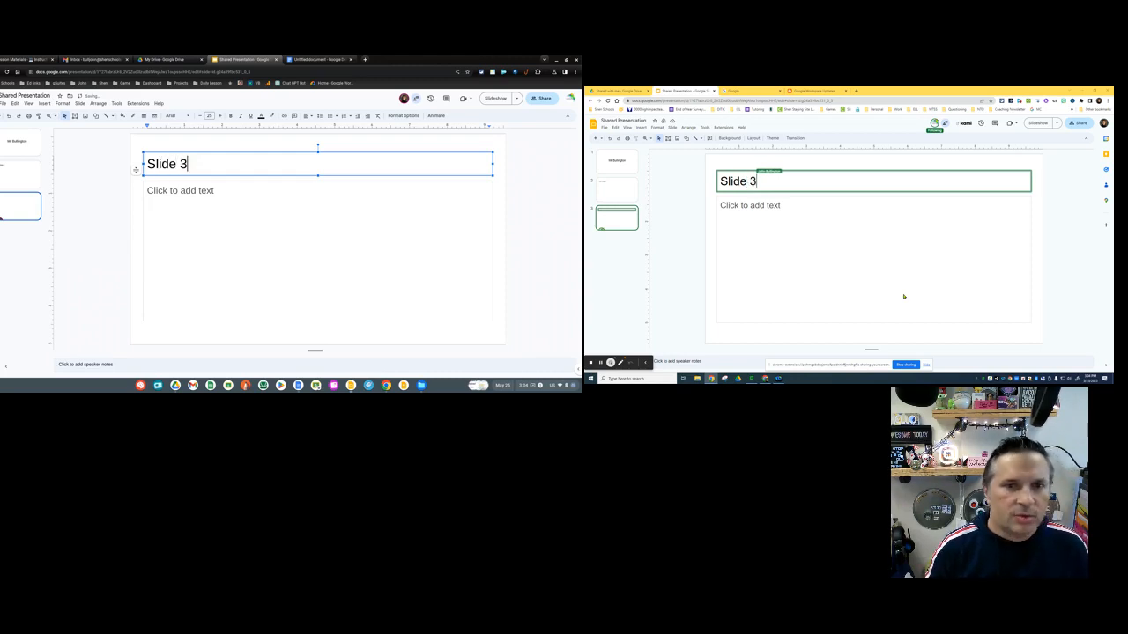
left_click(24, 238)
key("ctrl+m")
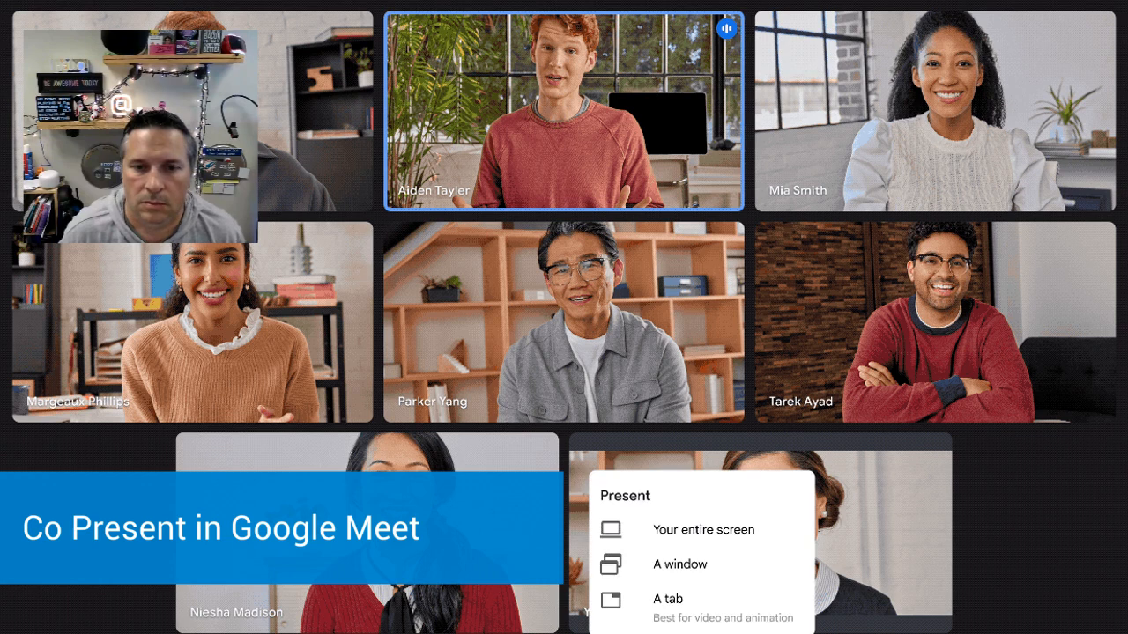
- Share the Marketing Strategy Chrome tab in the Google Meet call and start its slideshow
left_click(658, 608)
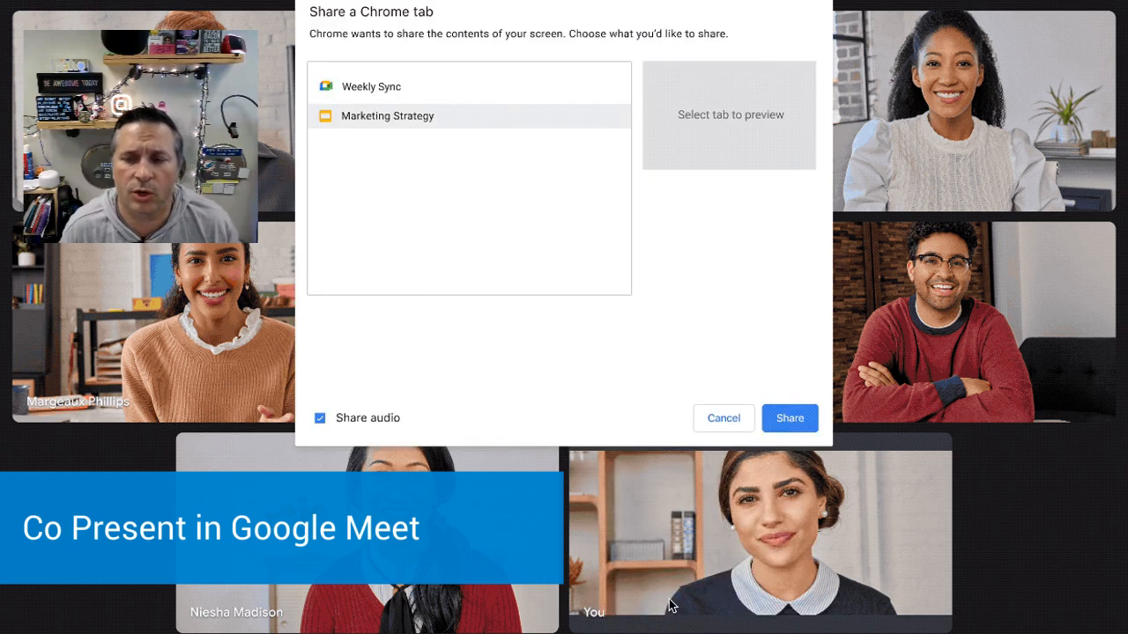
left_click(412, 123)
left_click(789, 428)
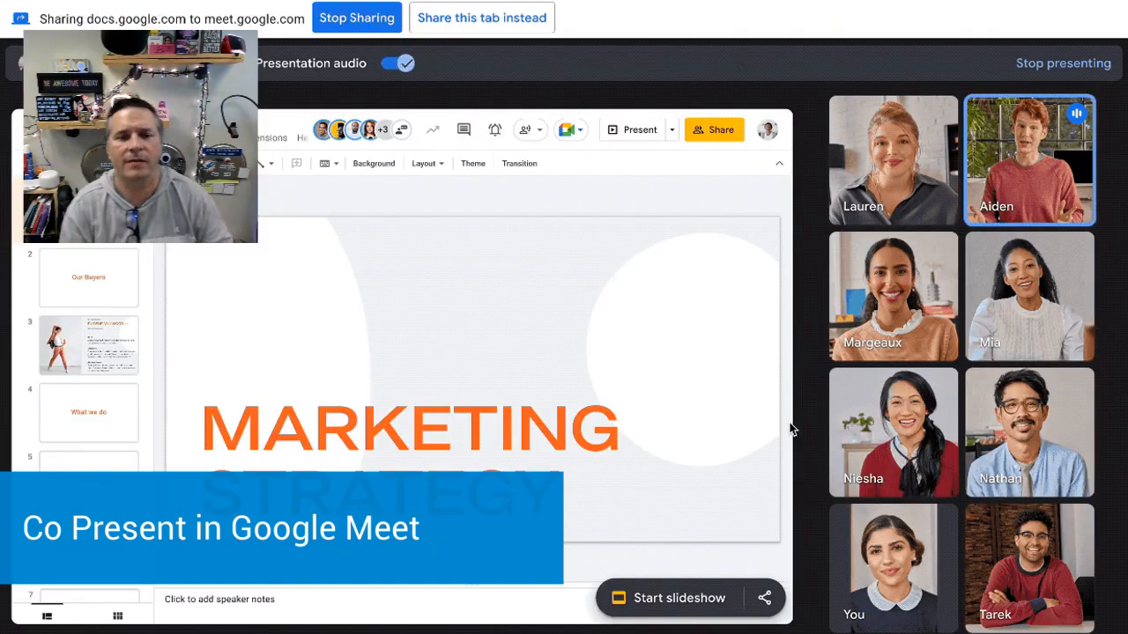
left_click(665, 603)
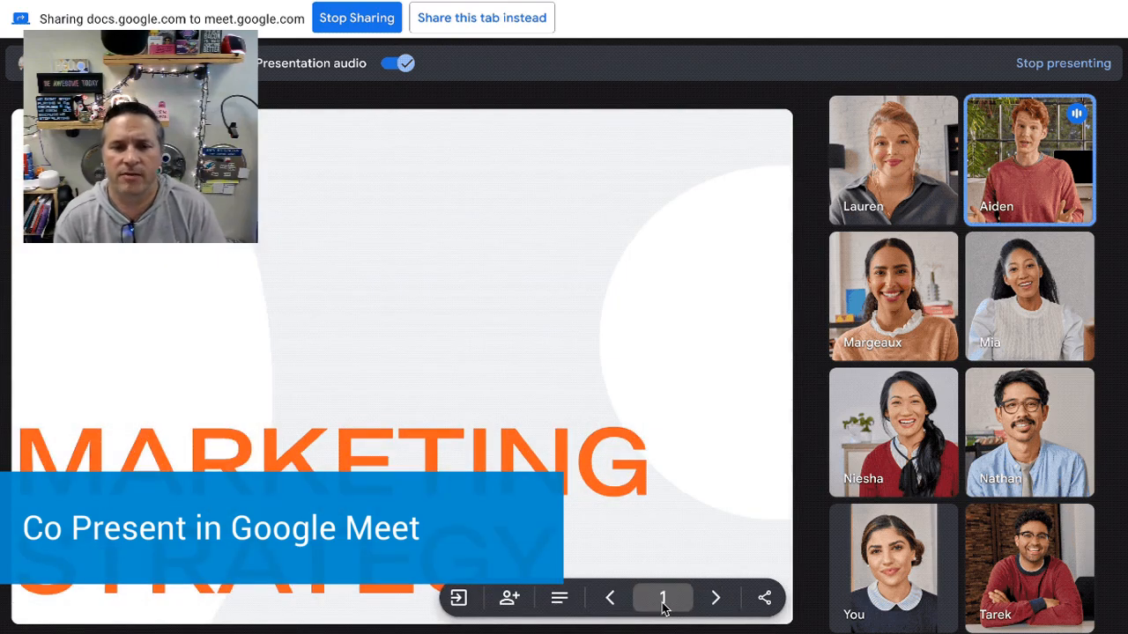
- Add the first listed contributor as a co-presenter of the Marketing Strategy slideshow
left_click(510, 600)
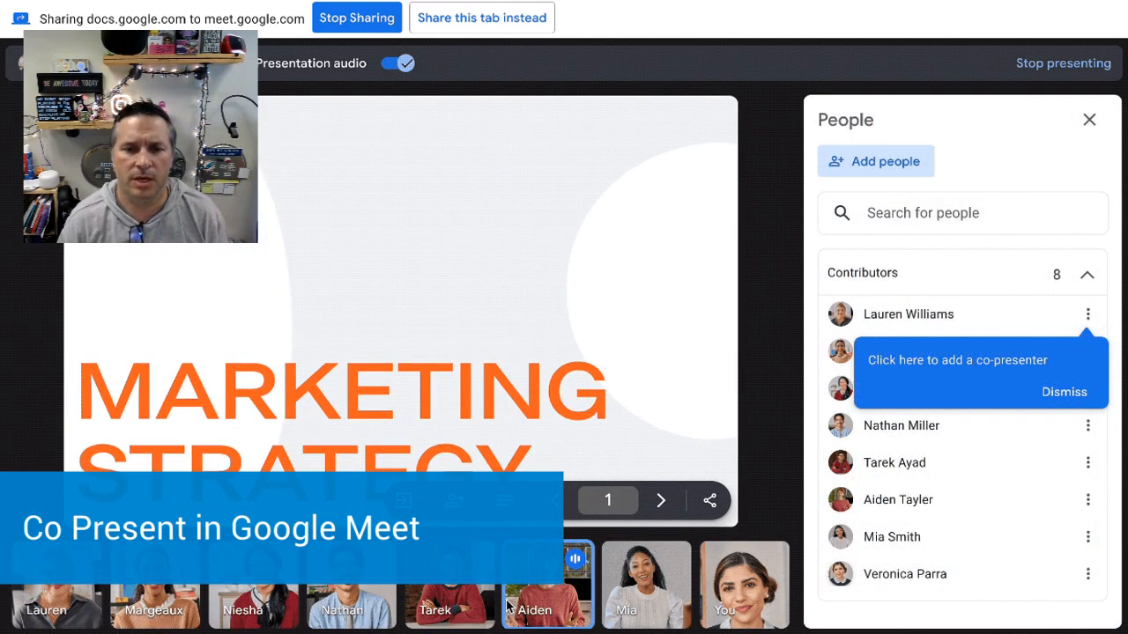
left_click(1088, 317)
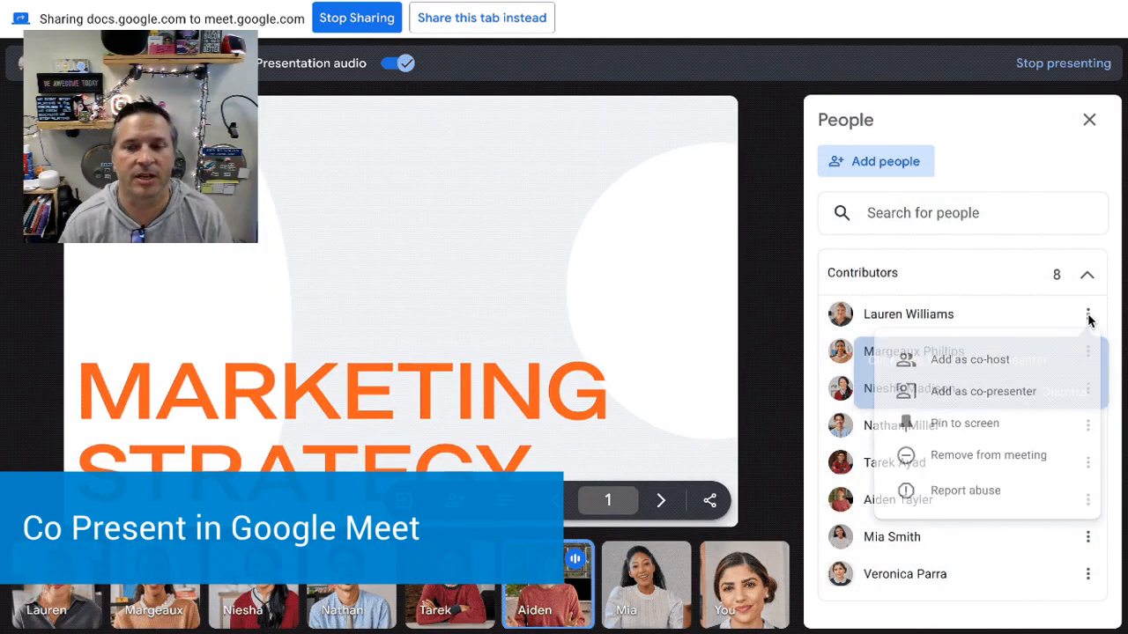
left_click(1017, 389)
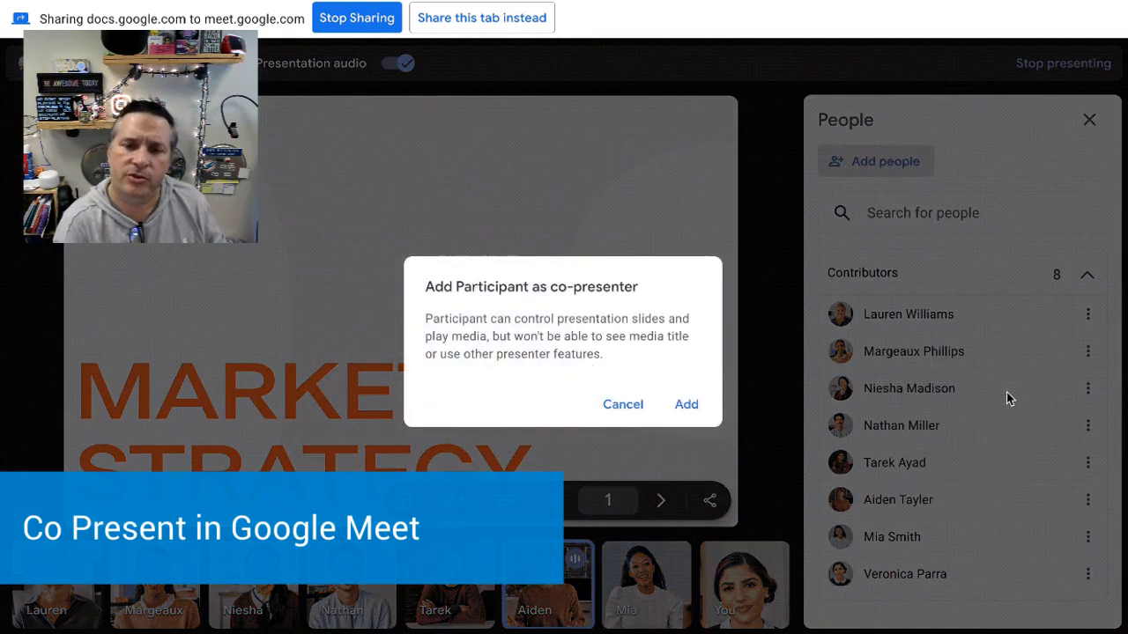
left_click(683, 405)
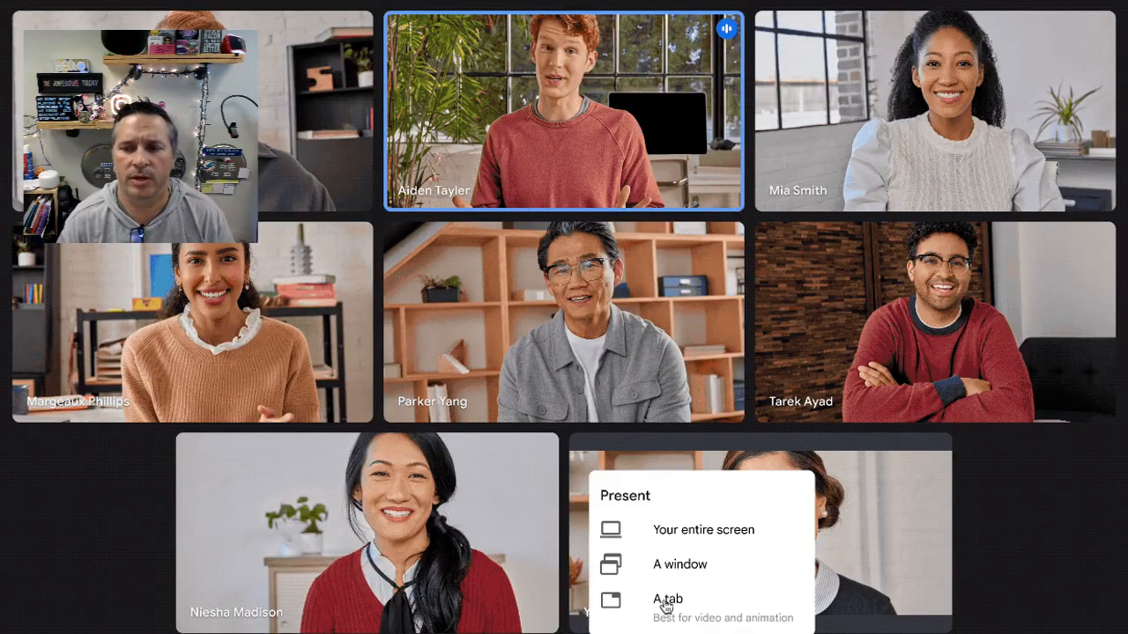
- Present the Marketing Strategy Chrome tab with audio in the Meet call and start its slideshow
left_click(665, 602)
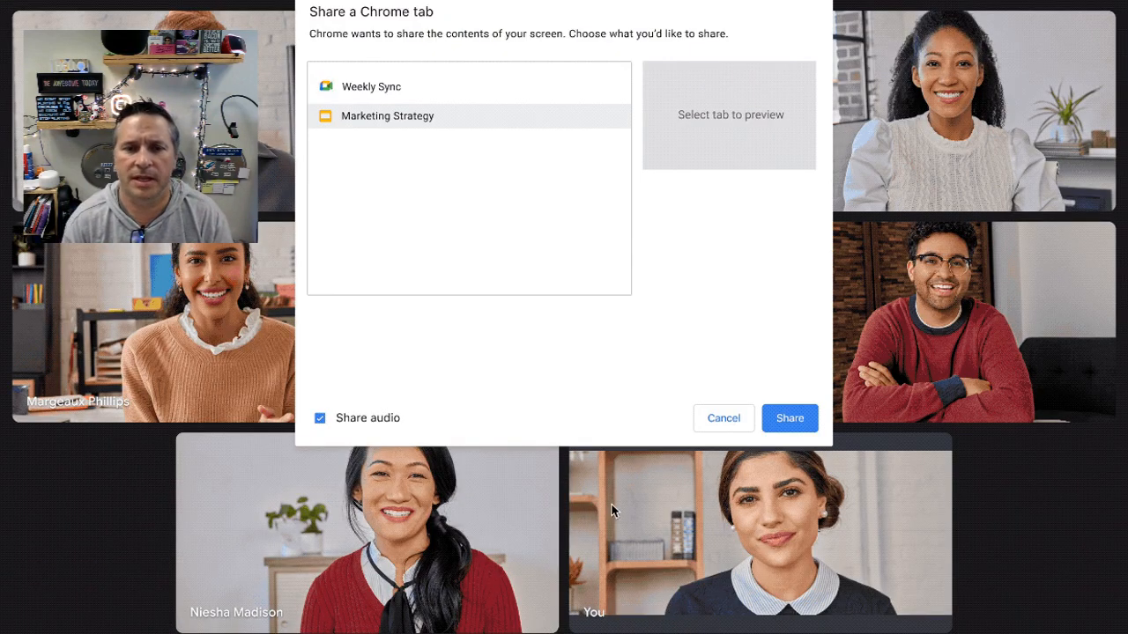
left_click(415, 123)
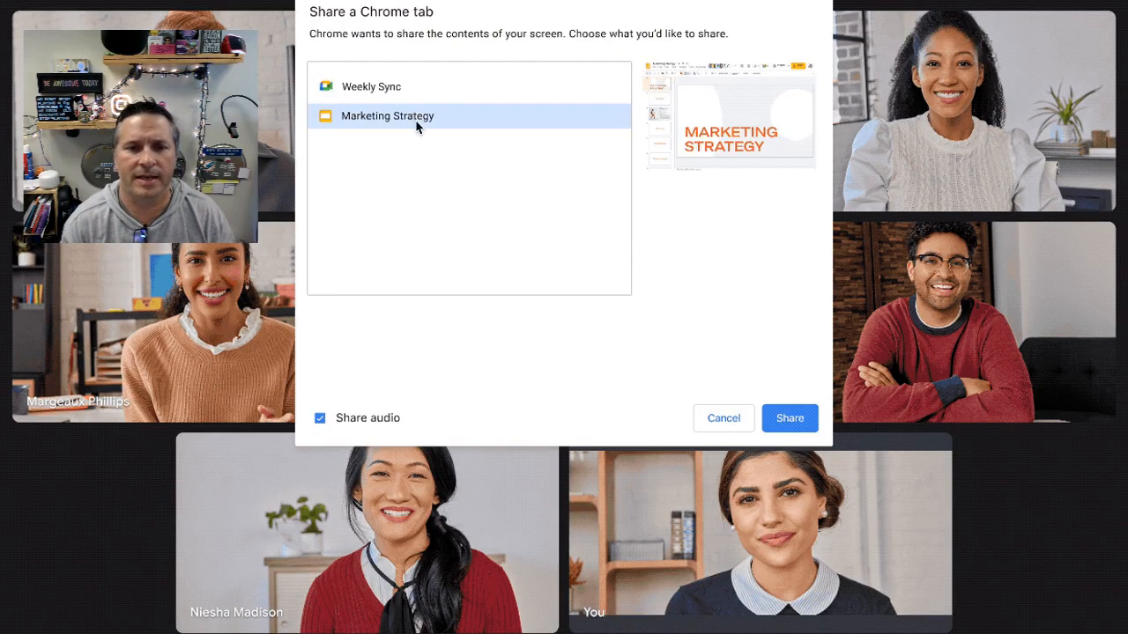
left_click(787, 423)
left_click(663, 599)
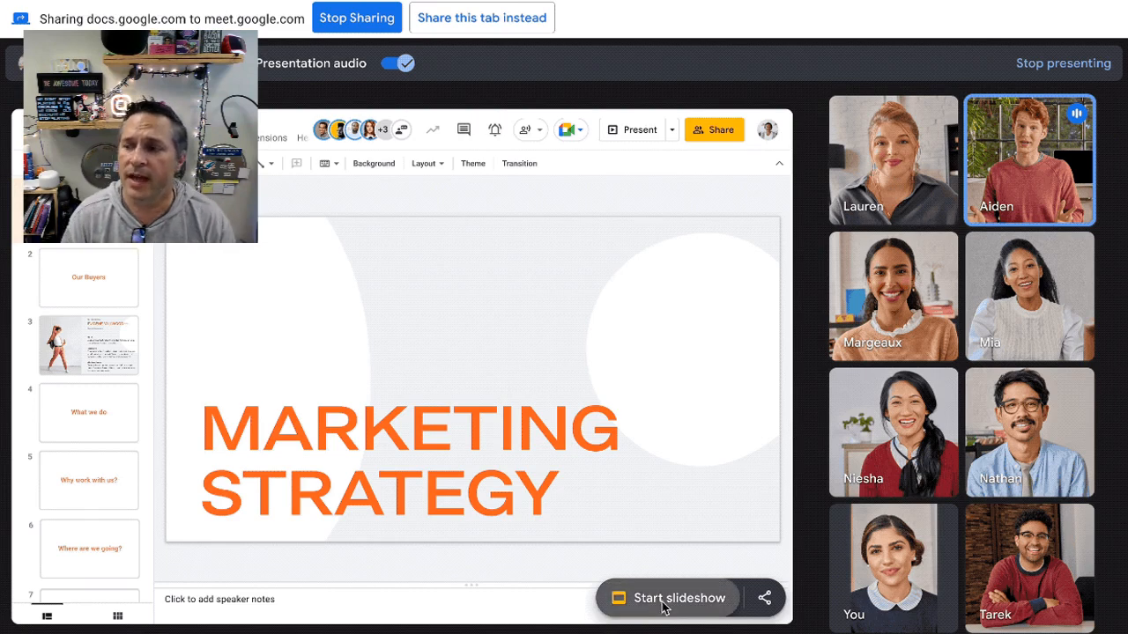
- Open the meeting's contributor list and make its first participant a co-presenter
left_click(501, 599)
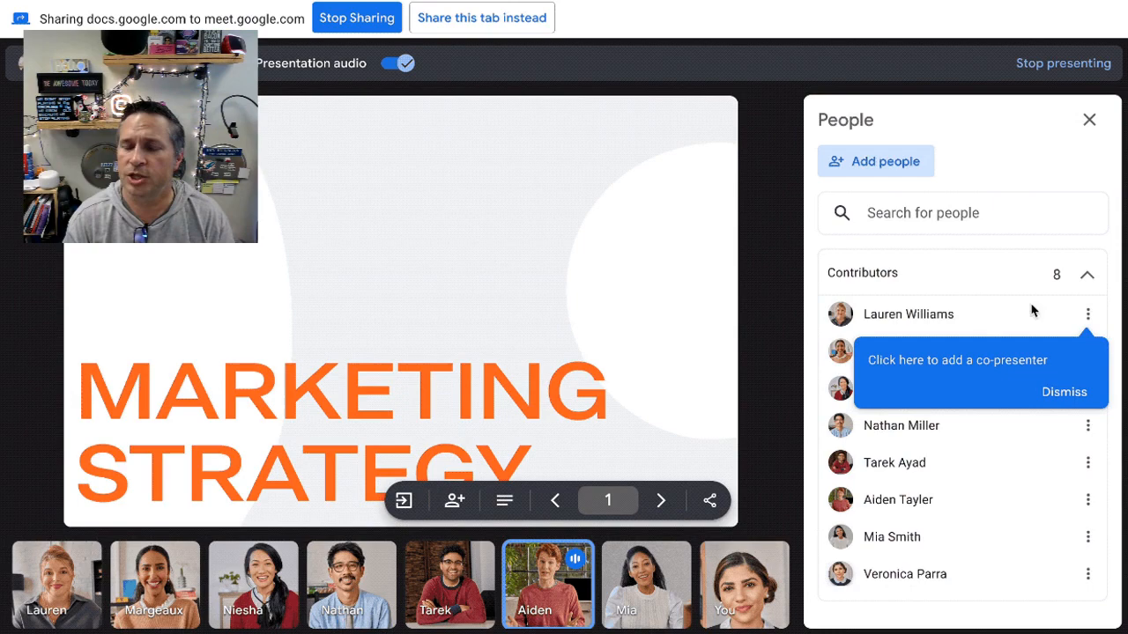
left_click(1087, 315)
left_click(1009, 396)
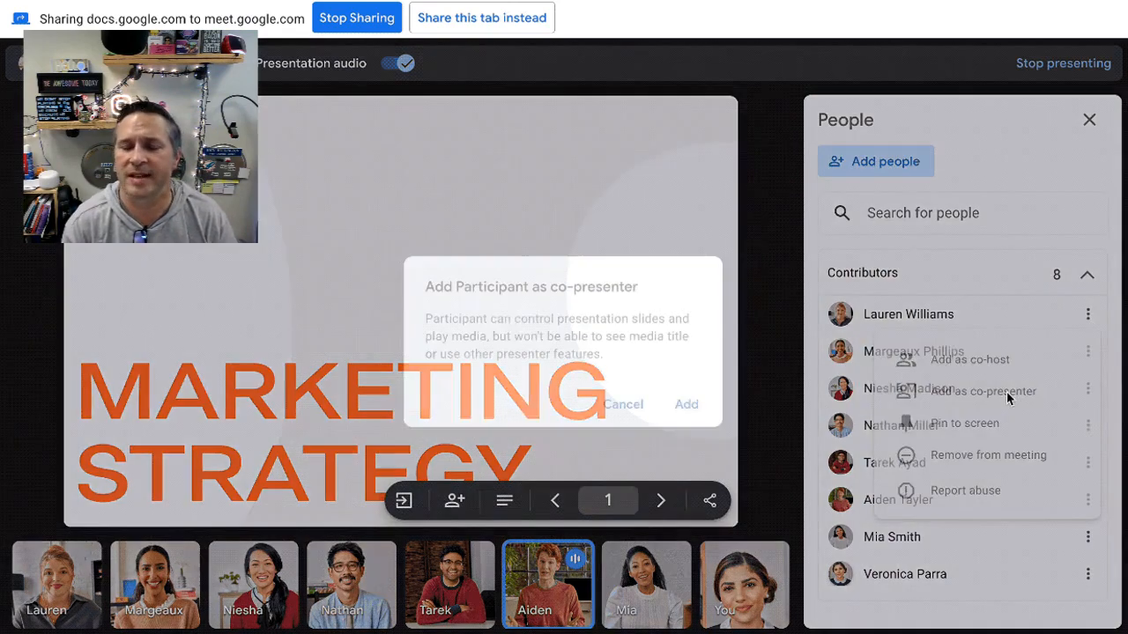
left_click(684, 405)
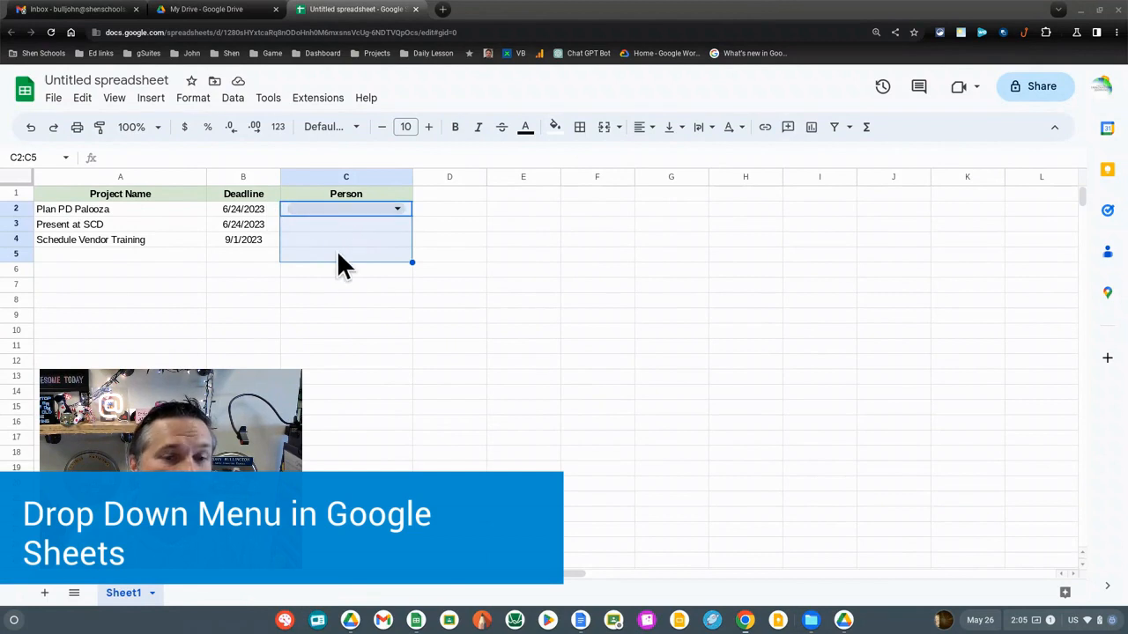
- In the Google Sheets project list, insert a dropdown in C2:C5 and enter a person's first name as its first option
left_click(150, 100)
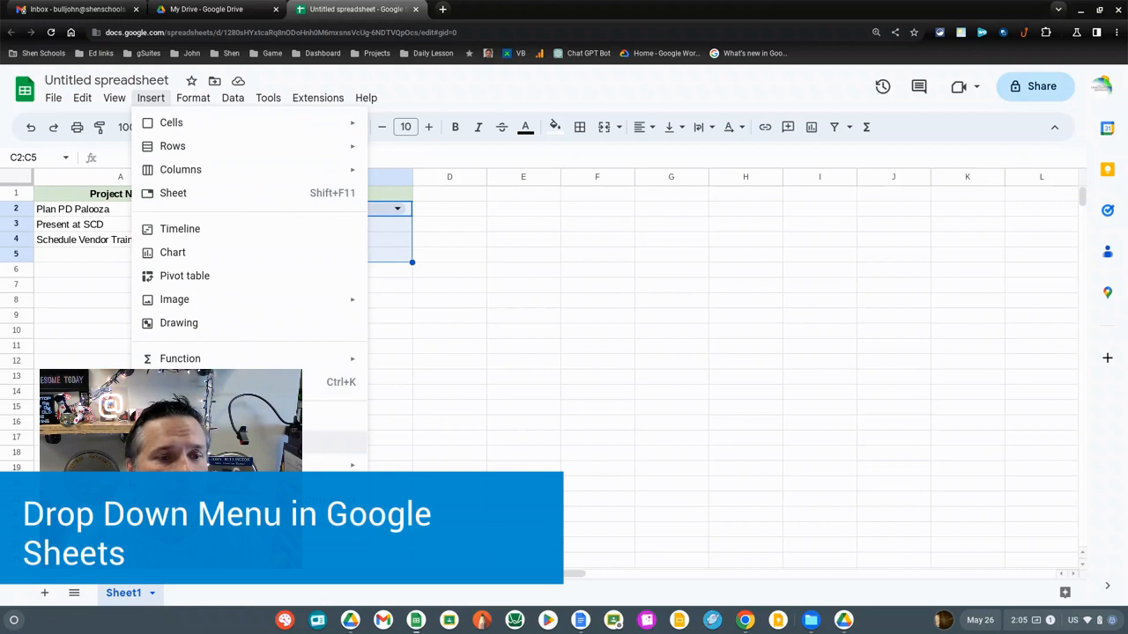
left_click(185, 441)
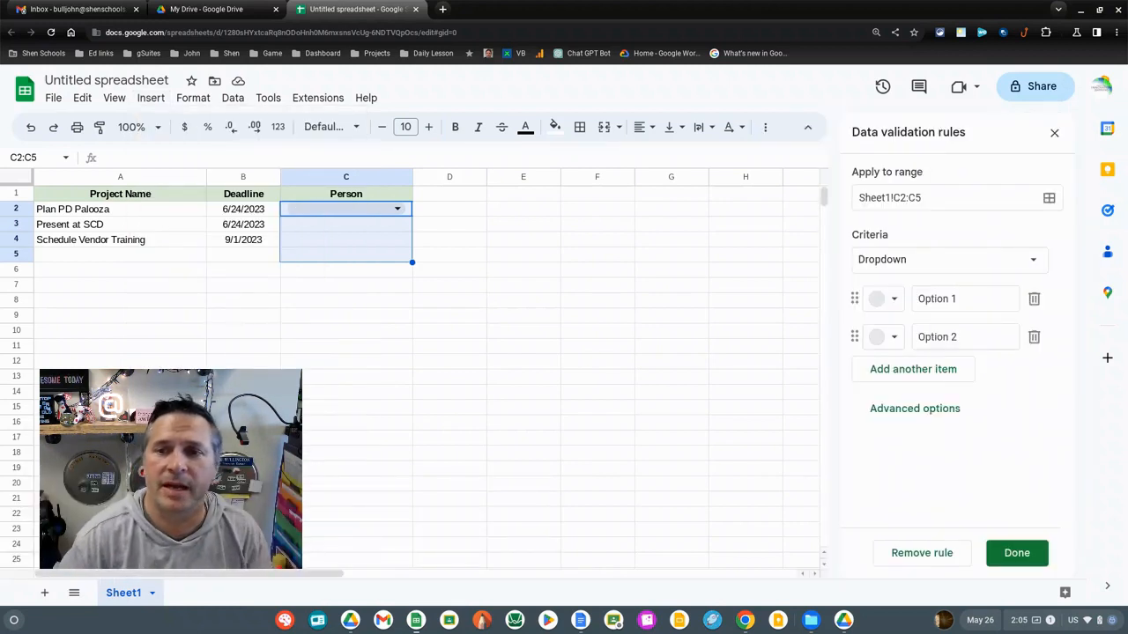
left_click(947, 298)
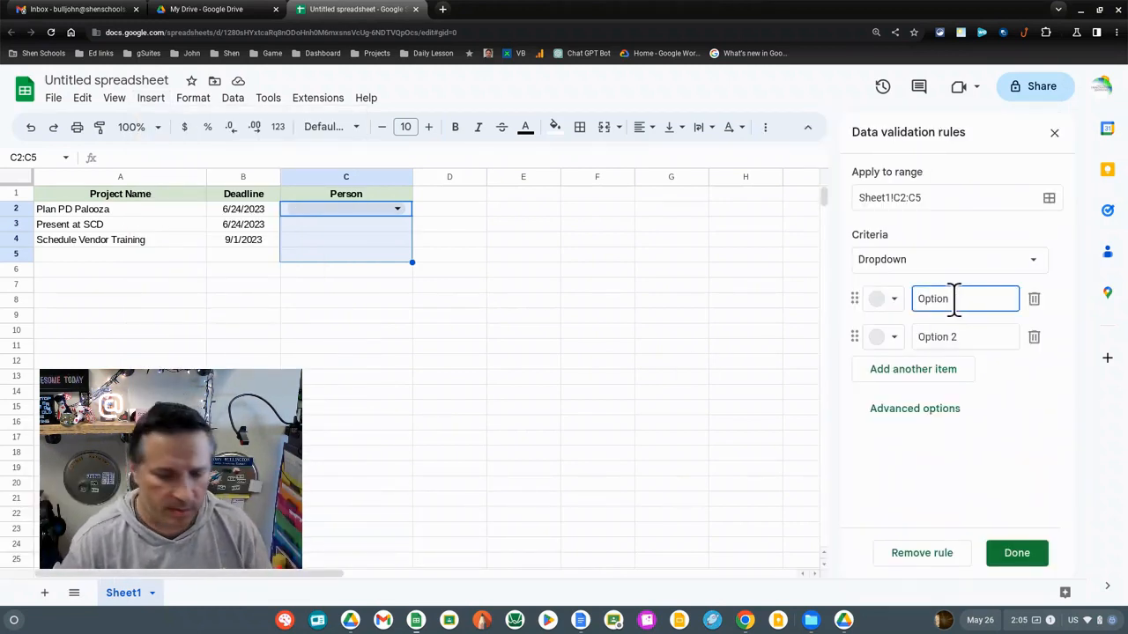
left_click_drag(960, 302, 886, 305)
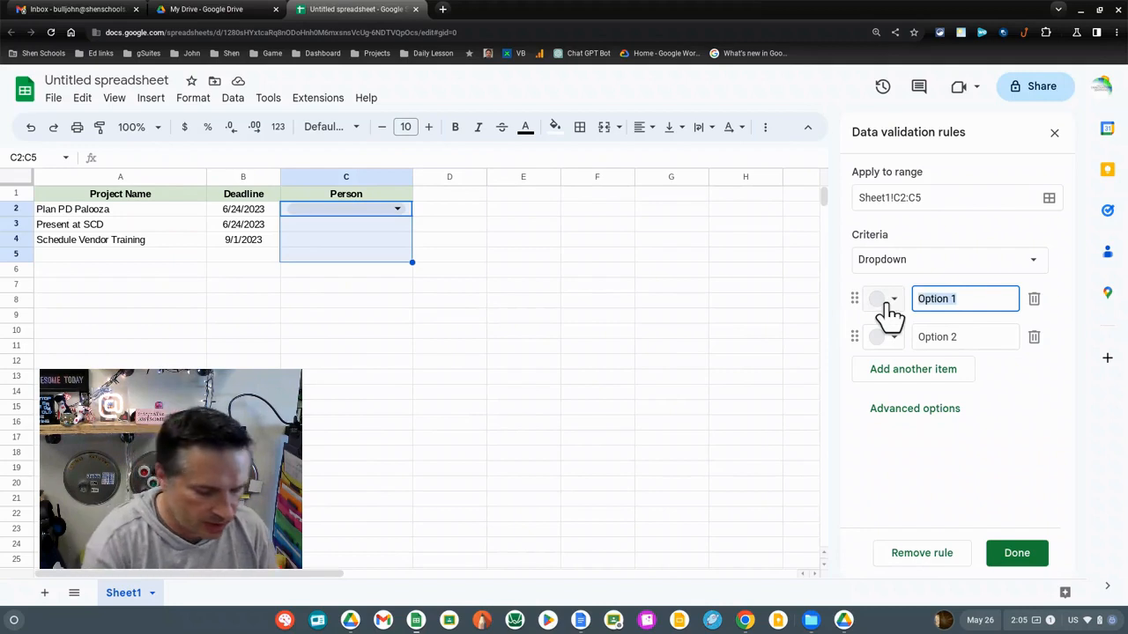
type("Vanessa")
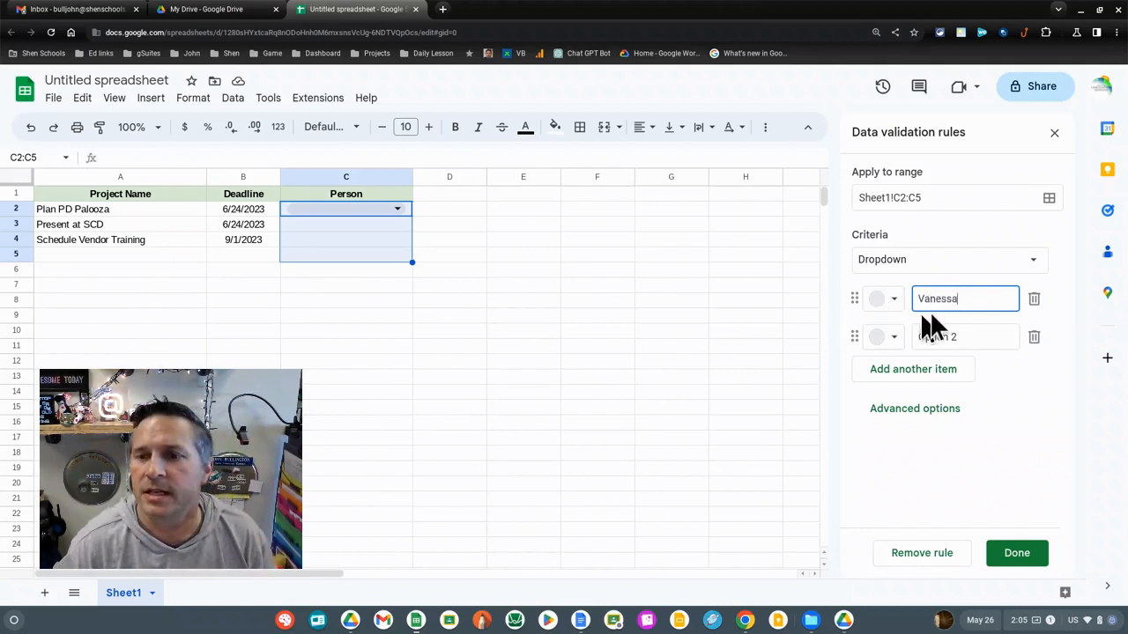
- Replace the second dropdown option's text with another person's first name
left_click(950, 337)
type("Jo")
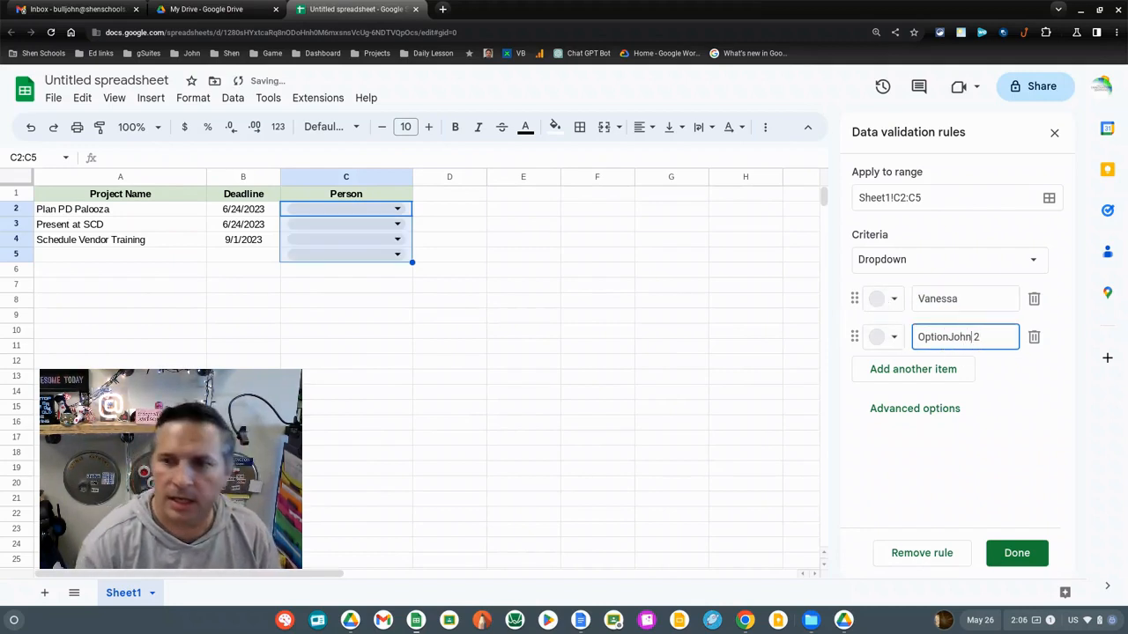
type("hn")
left_click_drag(985, 337, 855, 339)
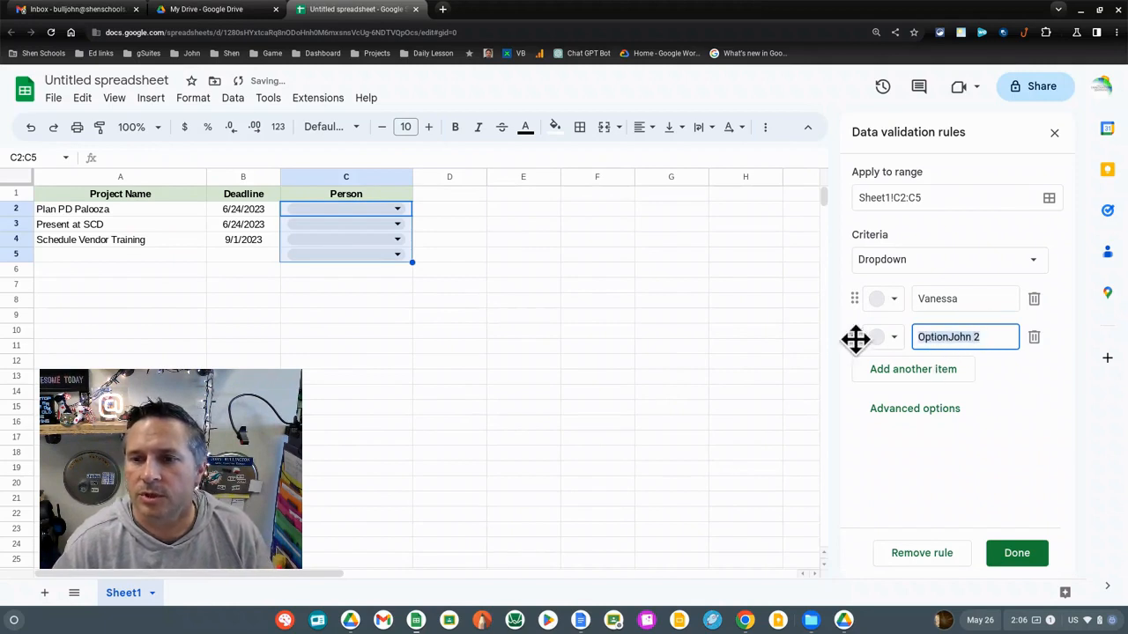
type("Jop")
type("hn")
key("BackSpace")
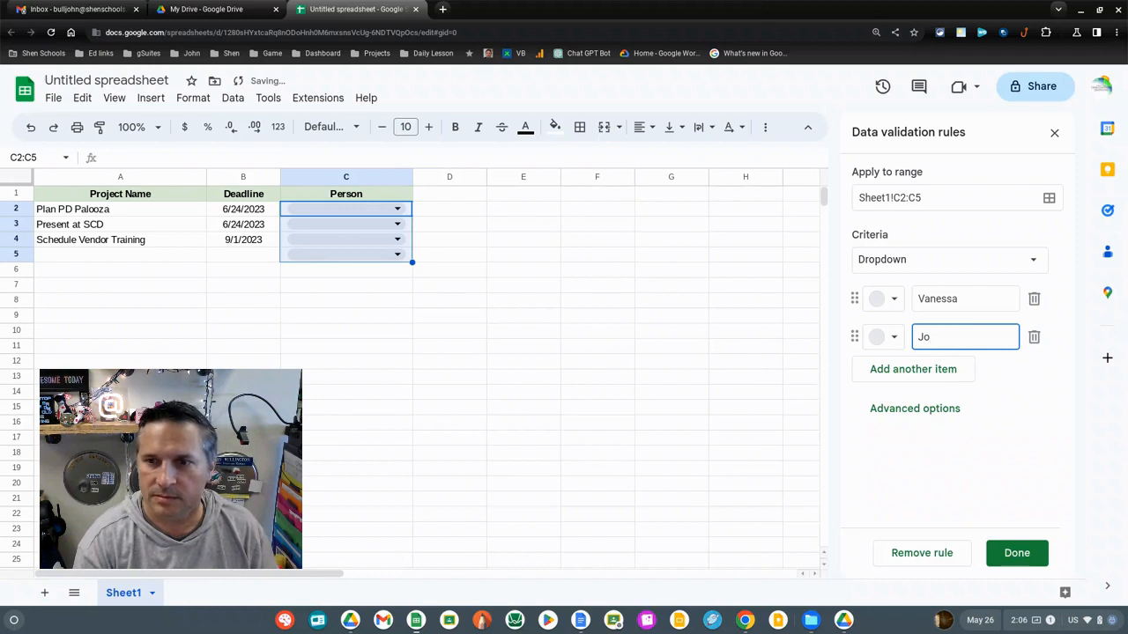
- Add a third dropdown option with another person's first name and a fourth option "All"
left_click(943, 372)
type("Amanda")
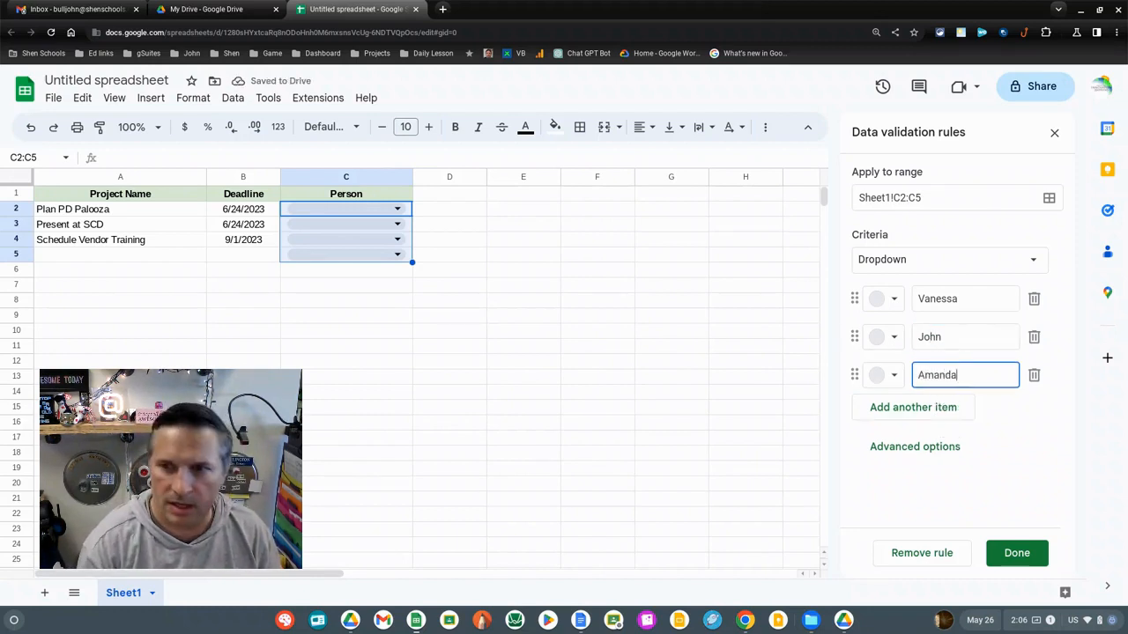
left_click(915, 409)
type("A")
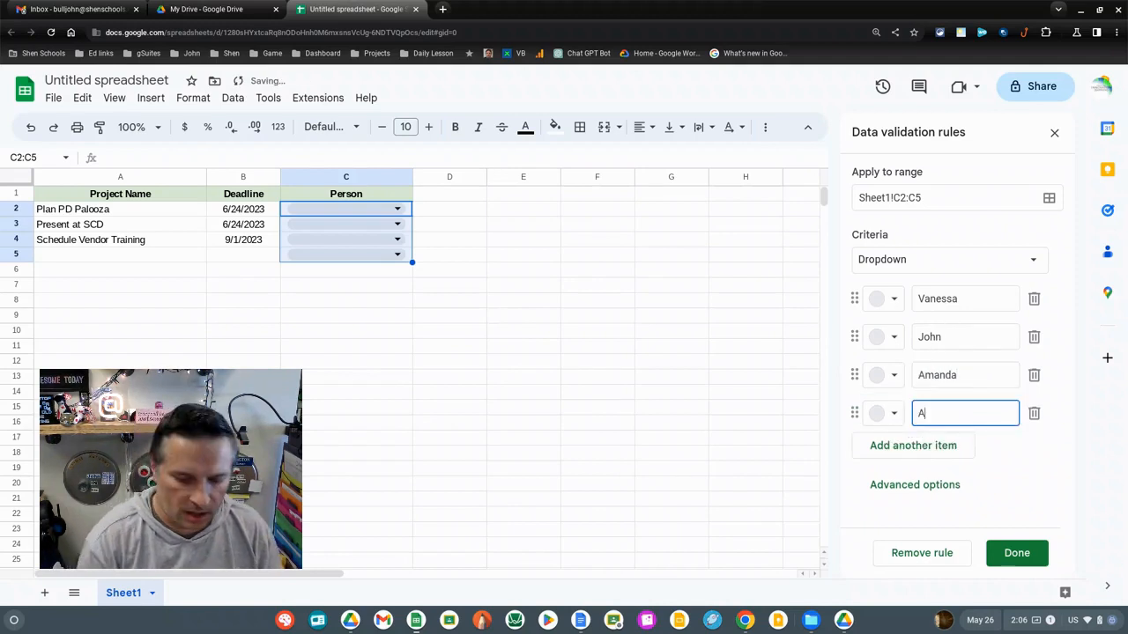
type("ll")
- Try dark green for the first dropdown option and dark blue for the second
left_click(885, 300)
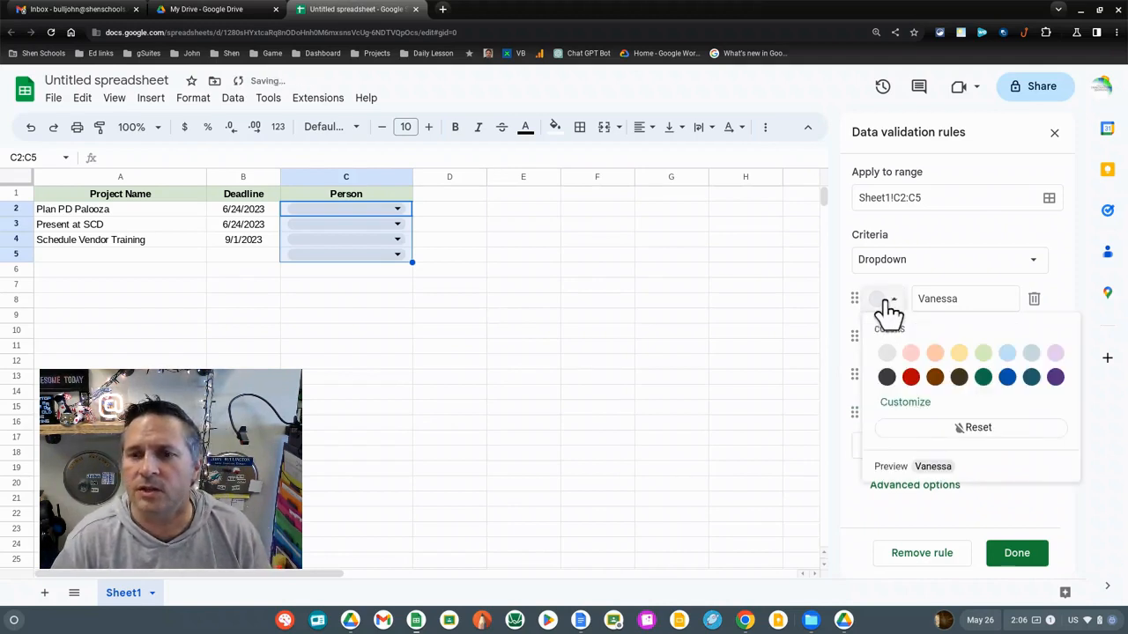
left_click(983, 379)
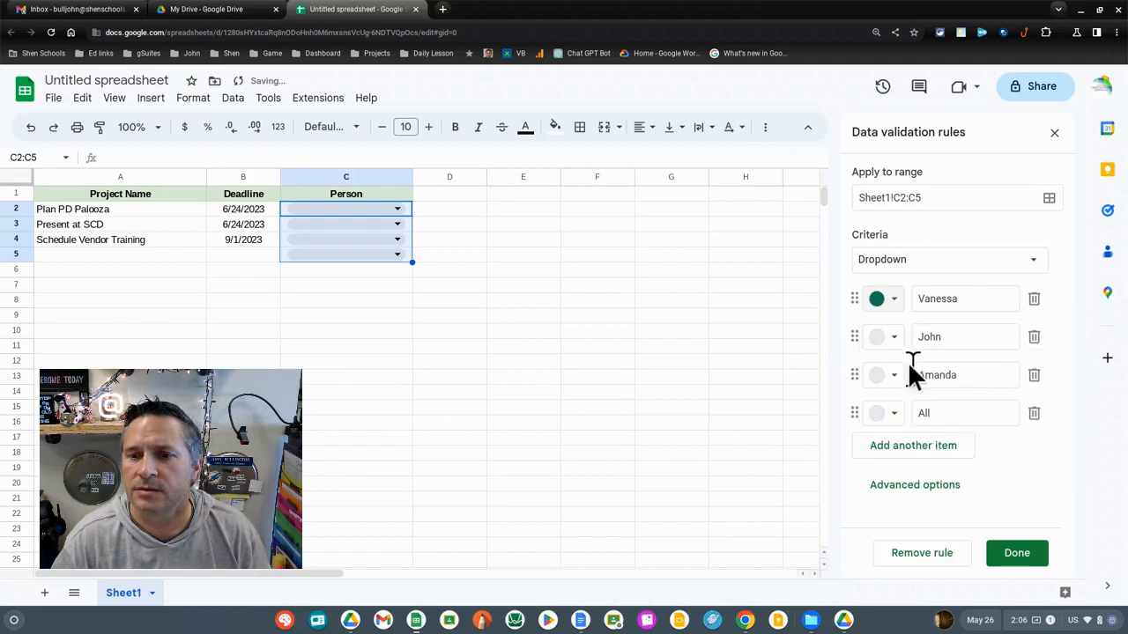
left_click(886, 339)
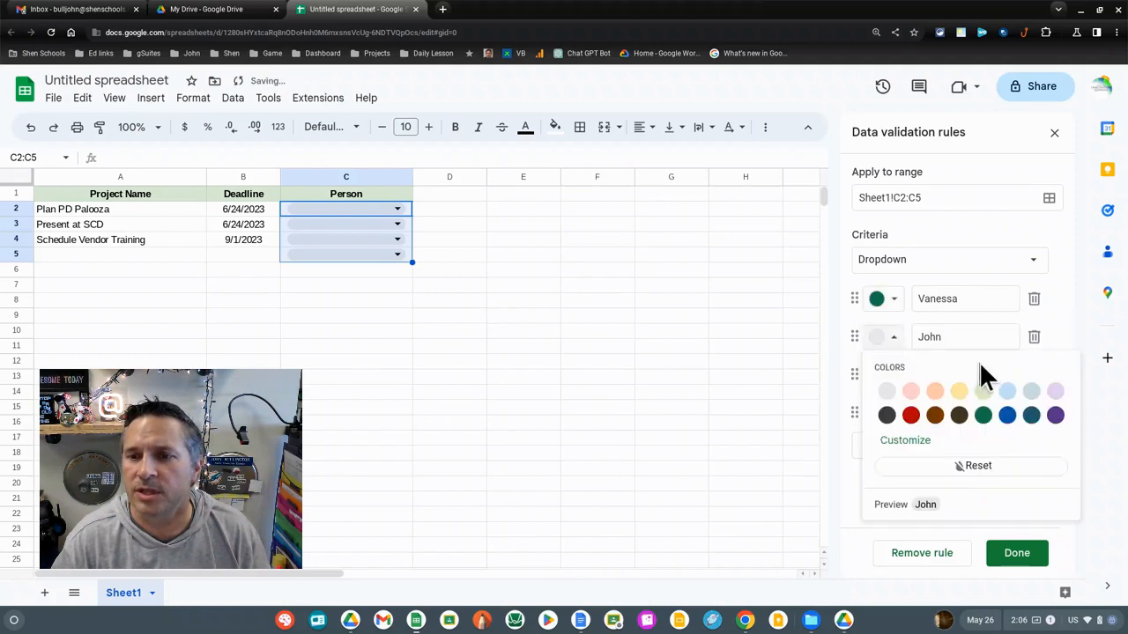
left_click(1005, 429)
- Colour the first dropdown option light yellow, the second light blue, the third light red and "All" light purple
left_click(885, 340)
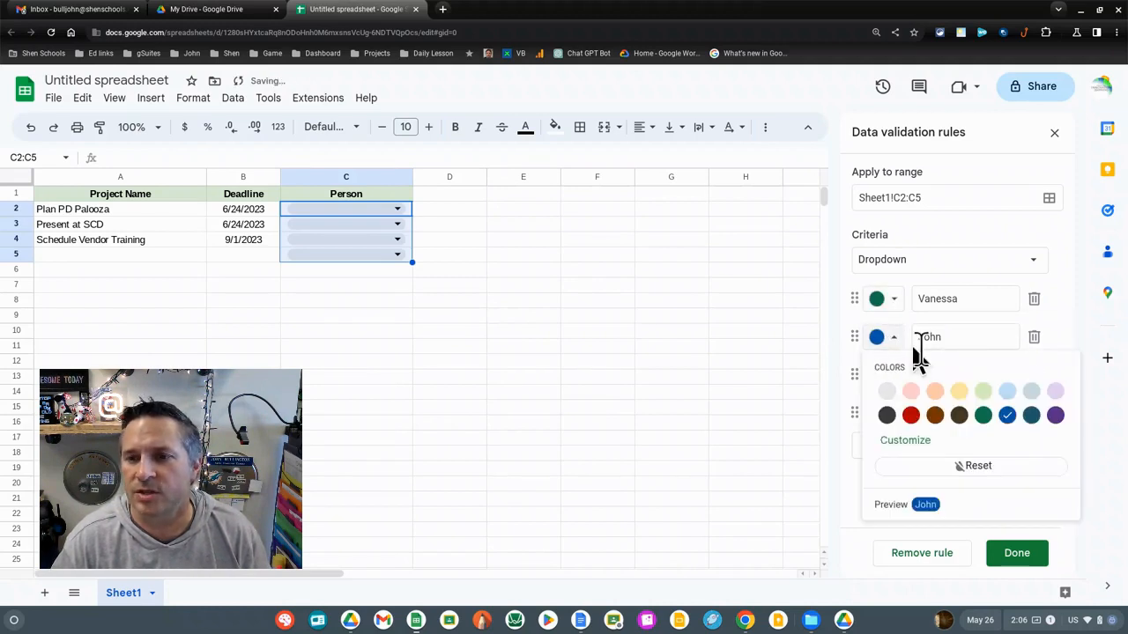
left_click(1007, 393)
left_click(884, 299)
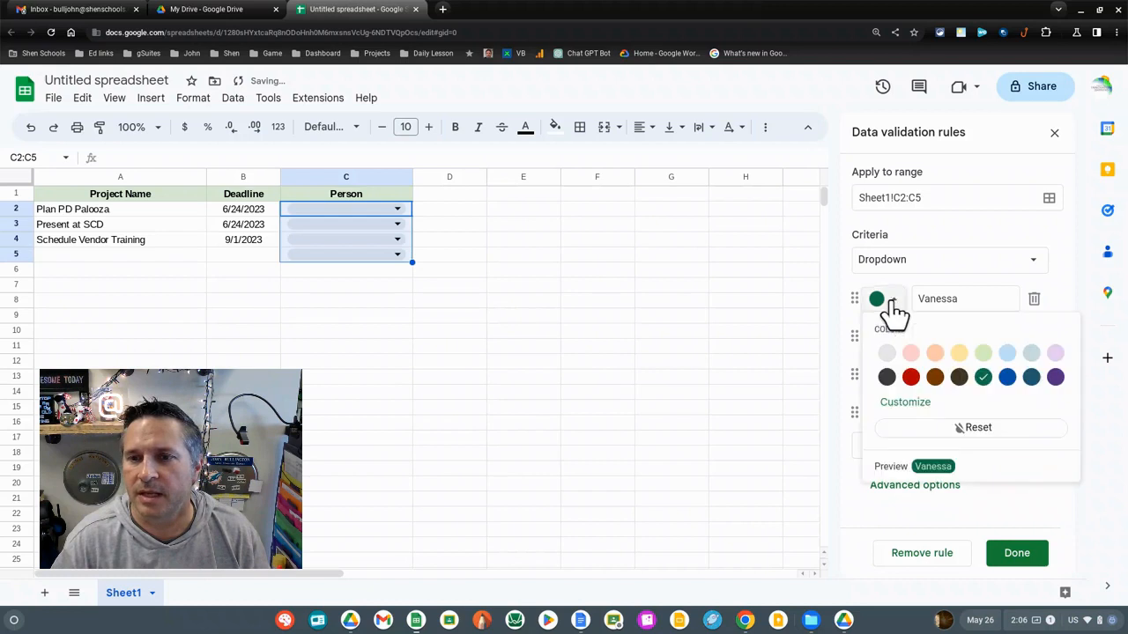
left_click(957, 353)
left_click(896, 385)
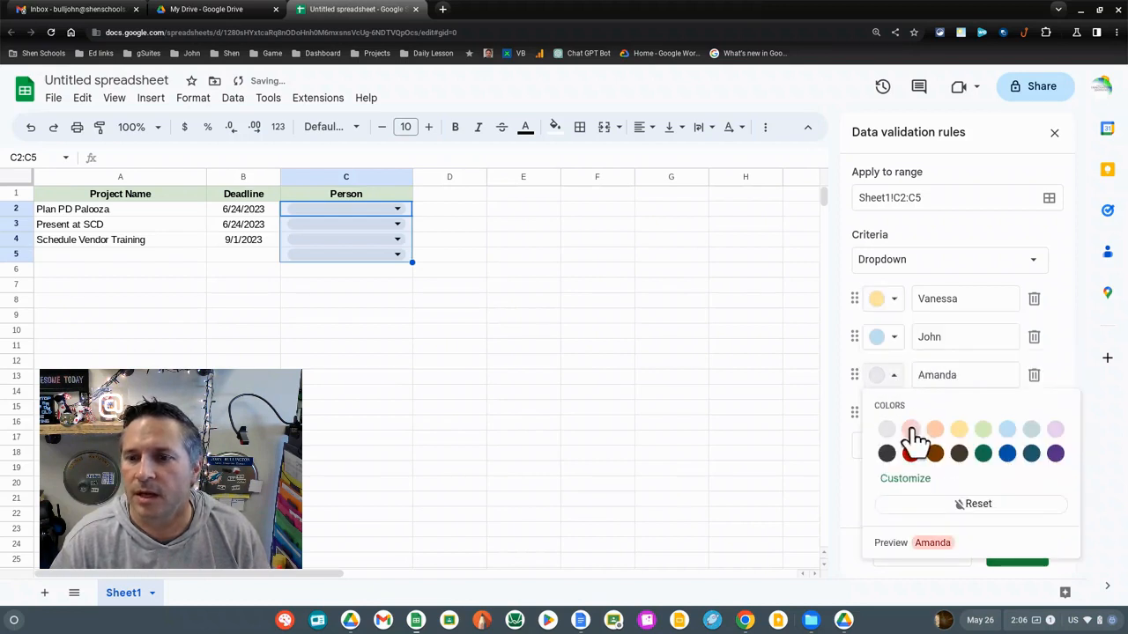
left_click(909, 431)
left_click(892, 413)
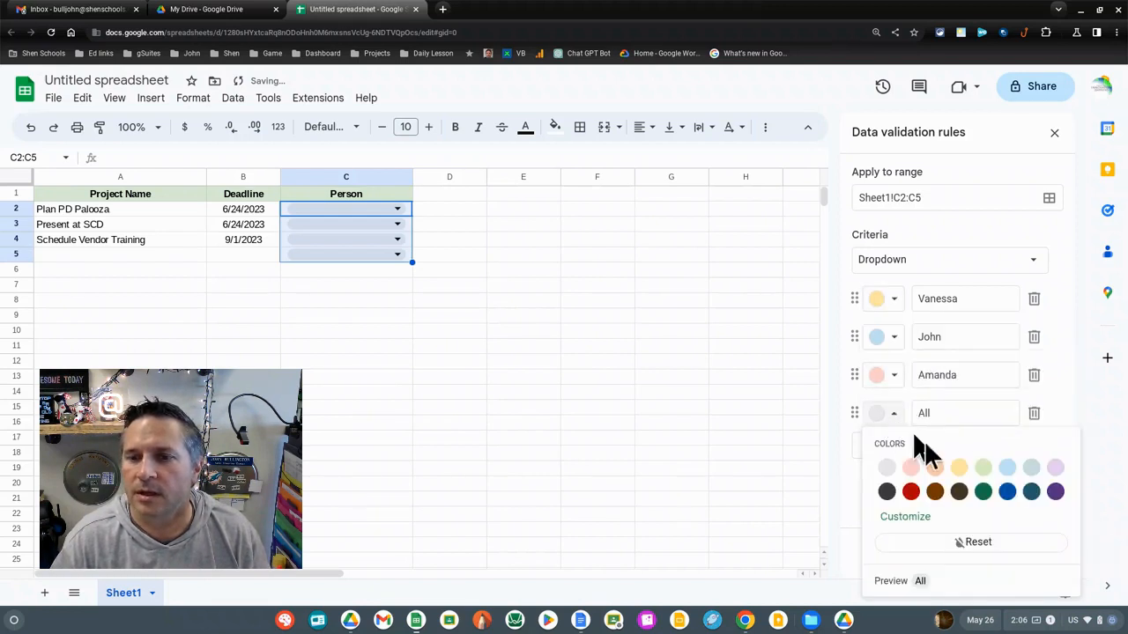
left_click(1053, 468)
- Extend the dropdown rule's range to Sheet1!C2:C15 and save the rule
left_click(919, 197)
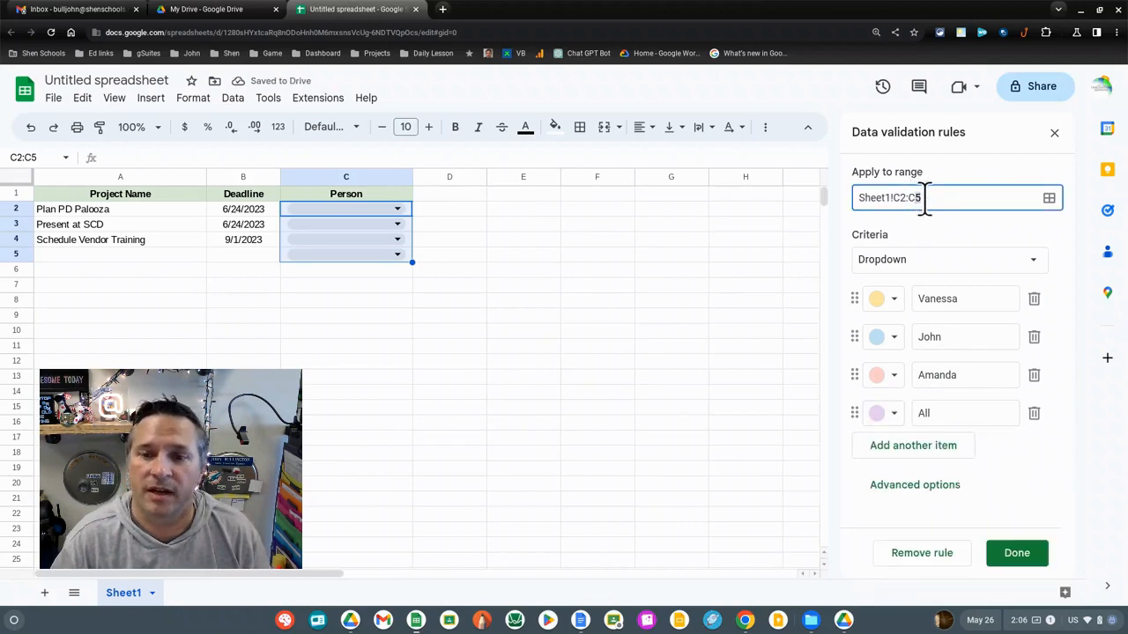
key("BackSpace")
type("15")
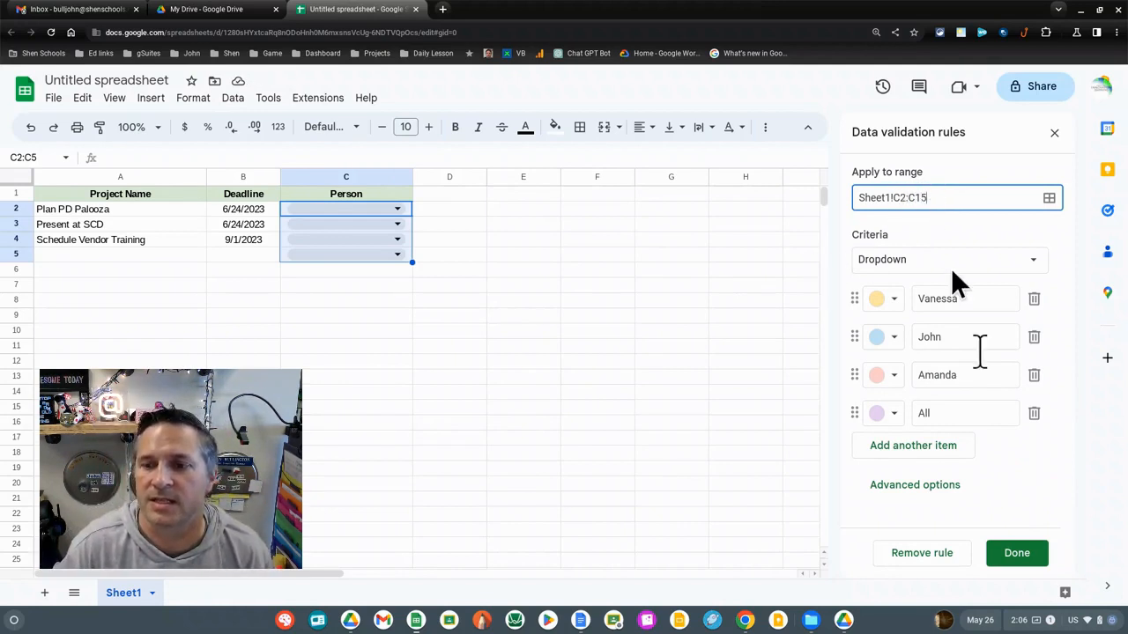
left_click(1018, 554)
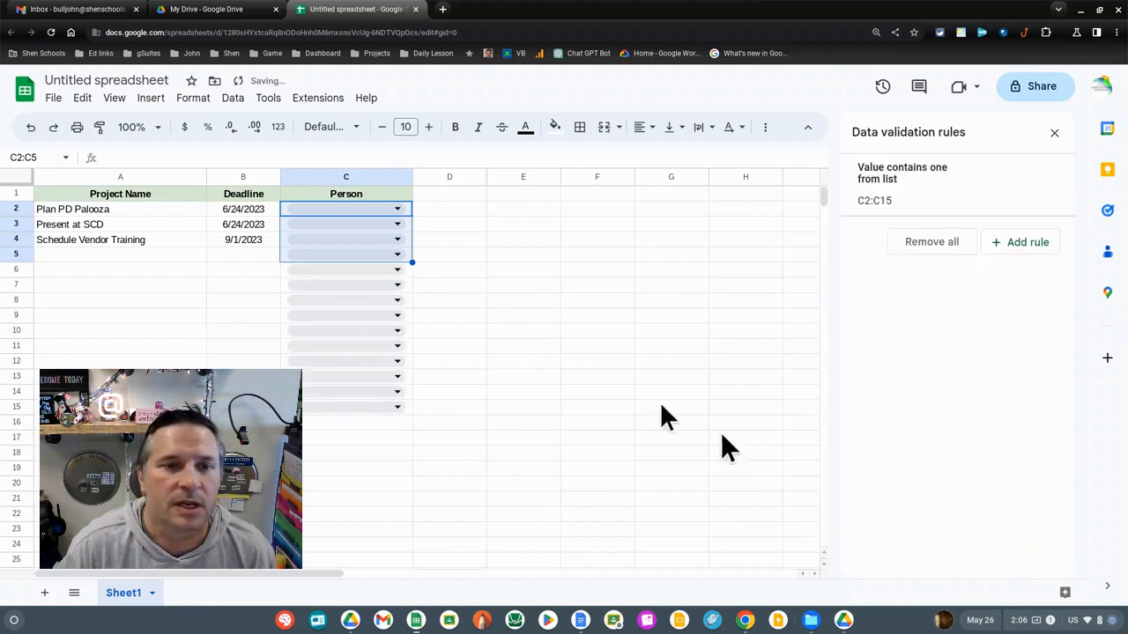
- Assign "All" to Plan PD Palooza, the first person option to Present at SCD and the second to Schedule Vendor Training
left_click(158, 316)
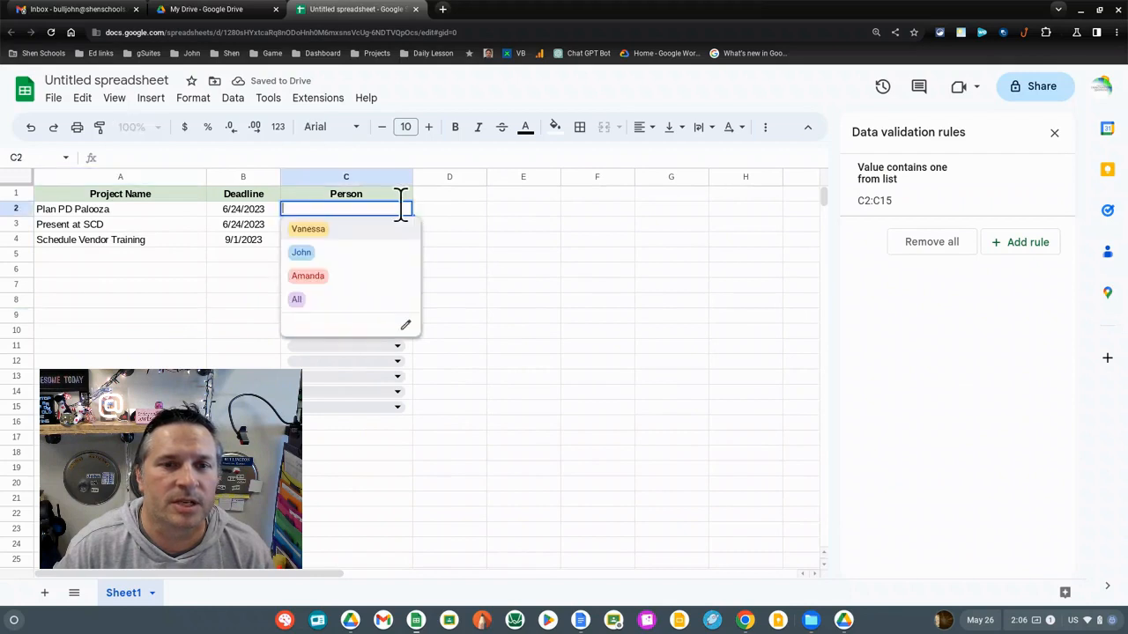
left_click(299, 301)
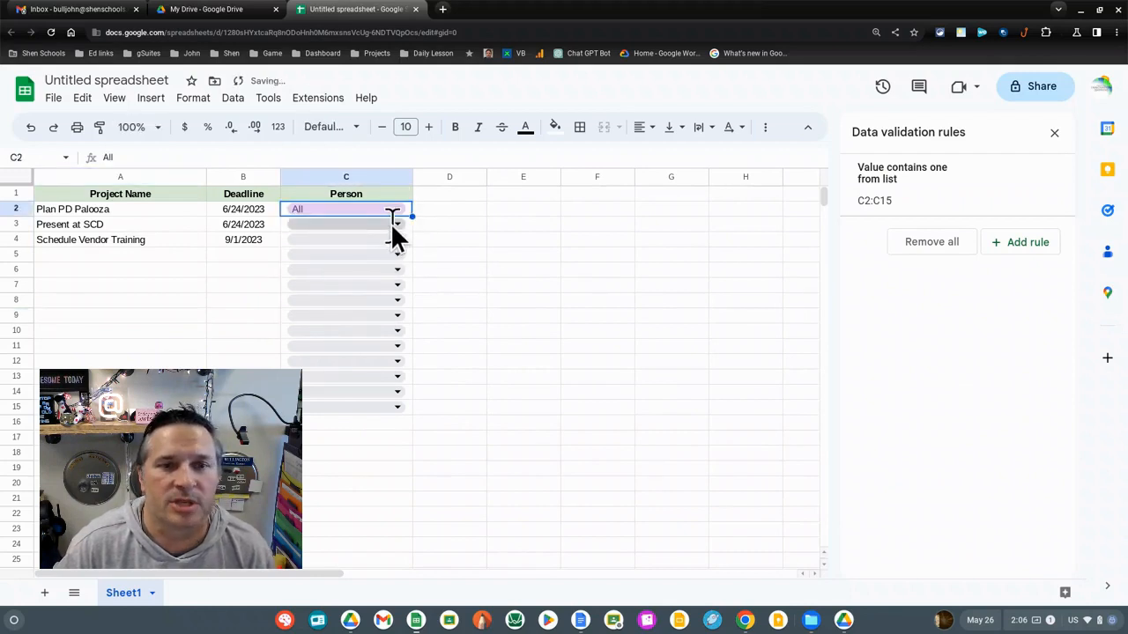
left_click(397, 224)
left_click(309, 246)
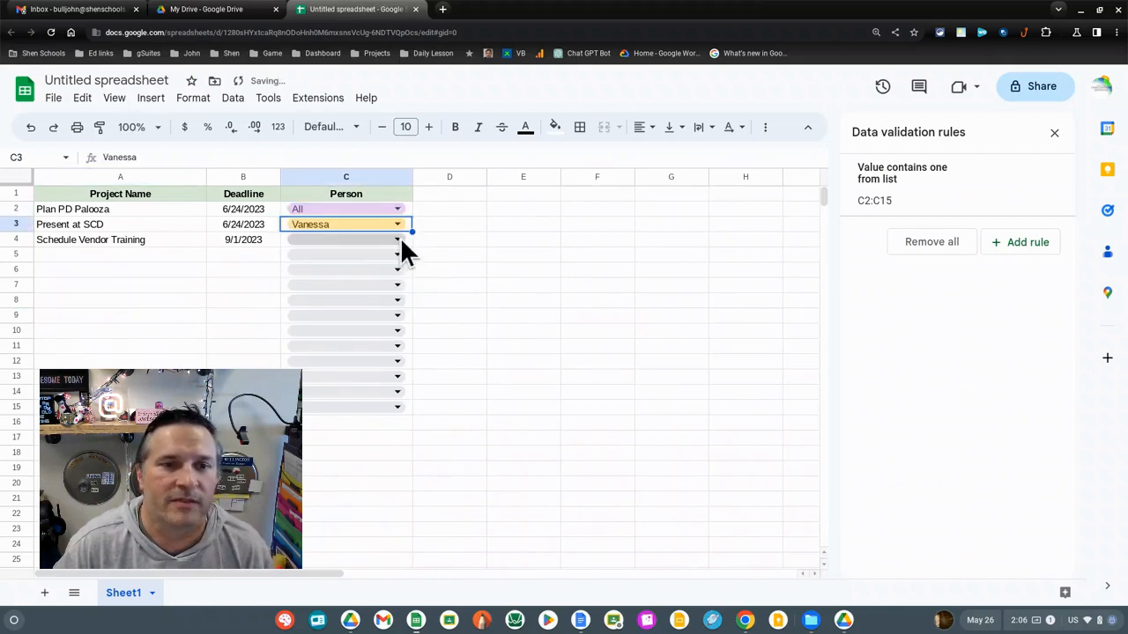
left_click(395, 241)
left_click(327, 285)
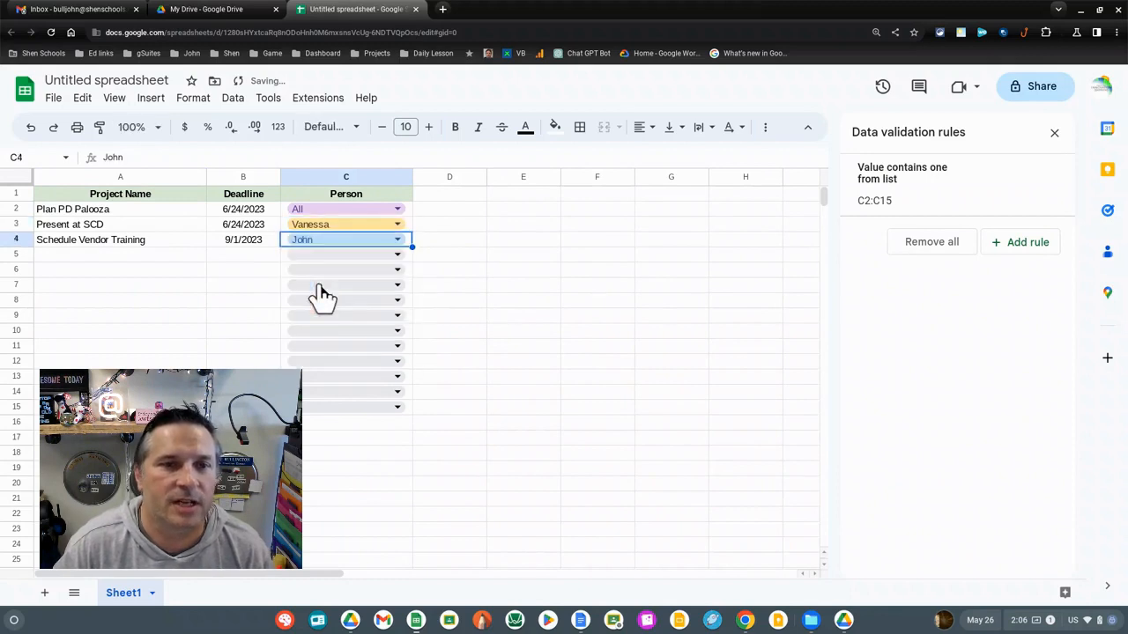
- Copy the empty Person dropdown from cell C15 and paste it into C16
left_click(408, 410)
key("ctrl+c")
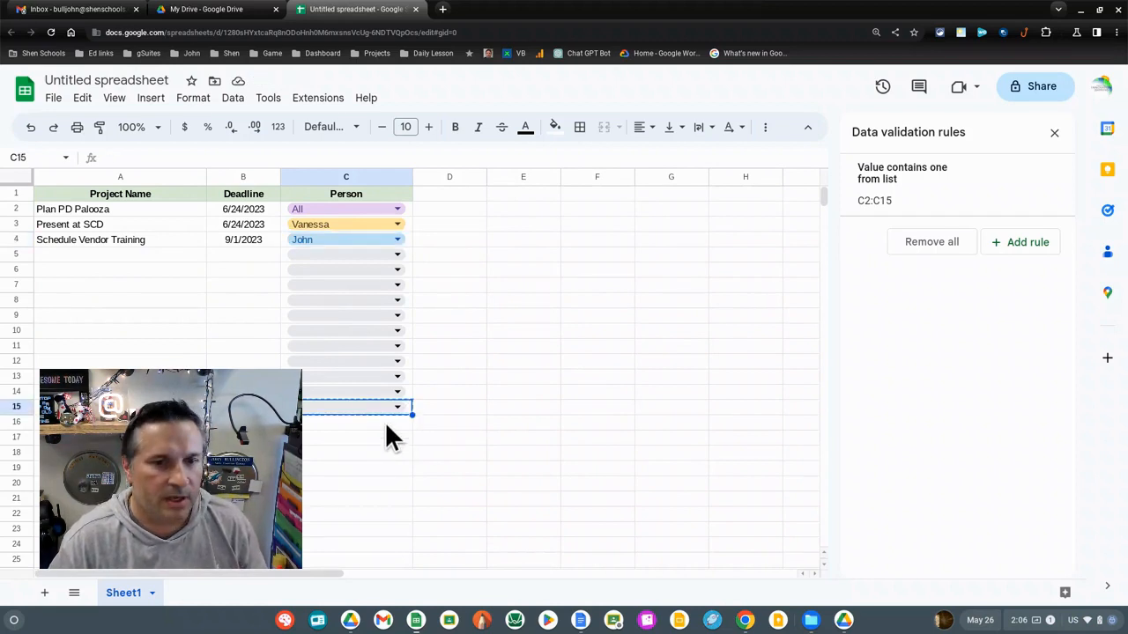
left_click(383, 421)
key("ctrl+v")
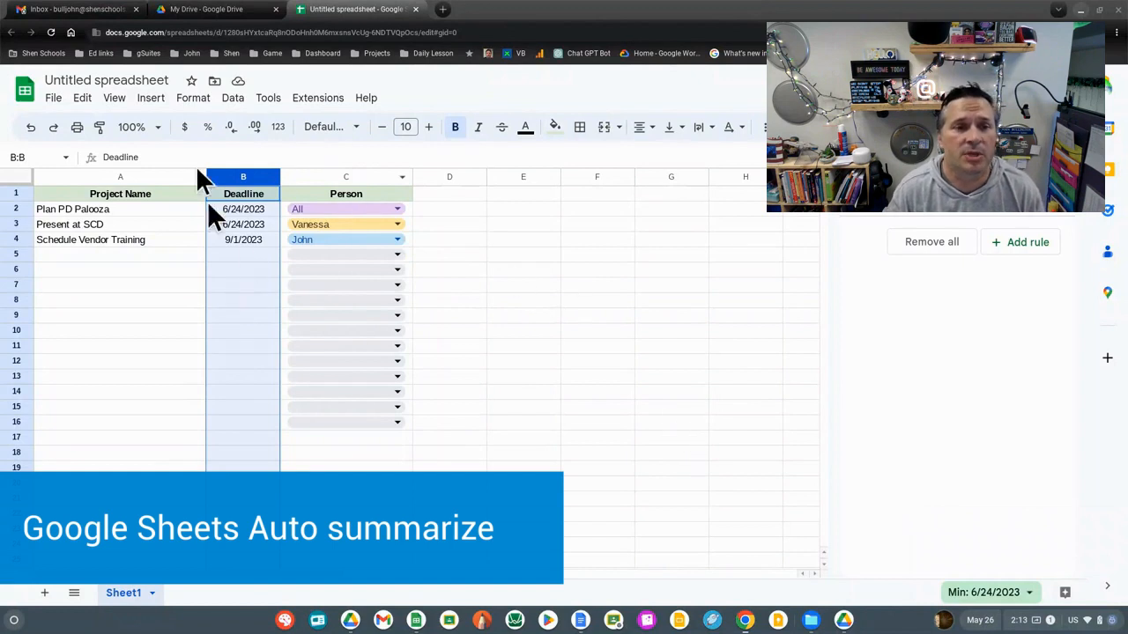
- Select the whole Deadline column and show all its automatic summary calculations
left_click(536, 257)
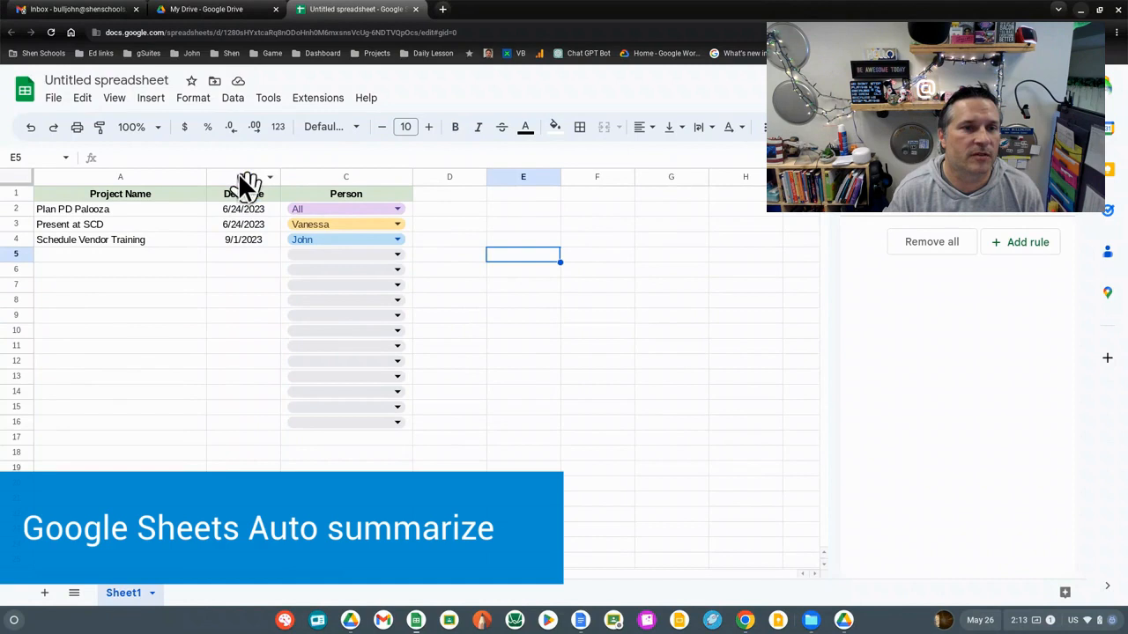
left_click(247, 180)
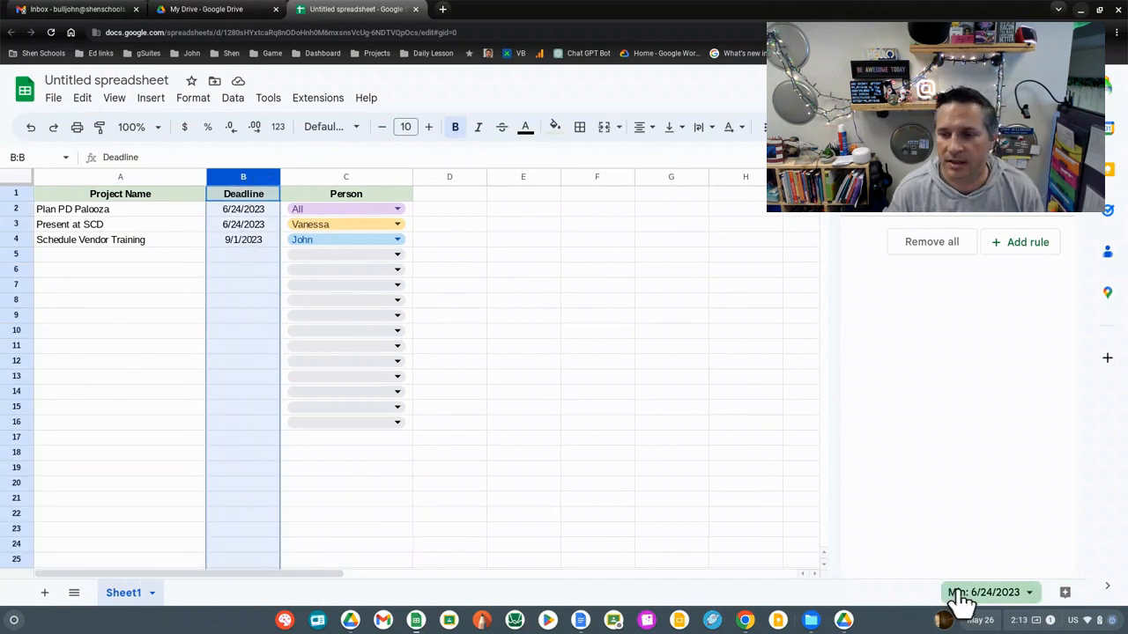
left_click(1029, 595)
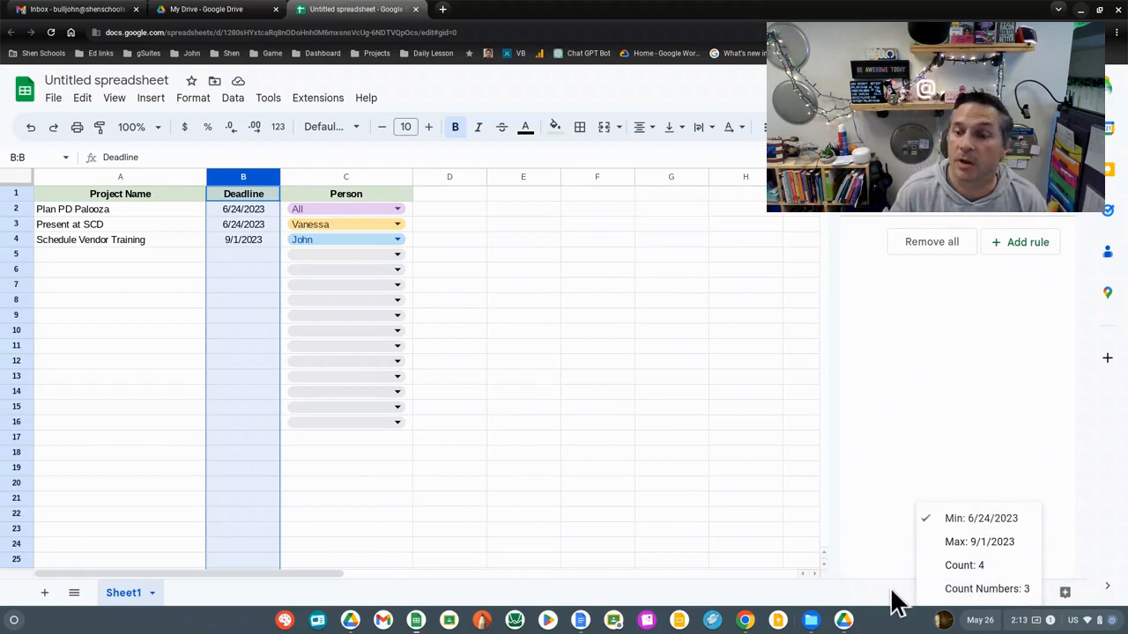
- Check the automatic summary for the Person column, the Project Name column and the deadline cells B2:B4
left_click(362, 176)
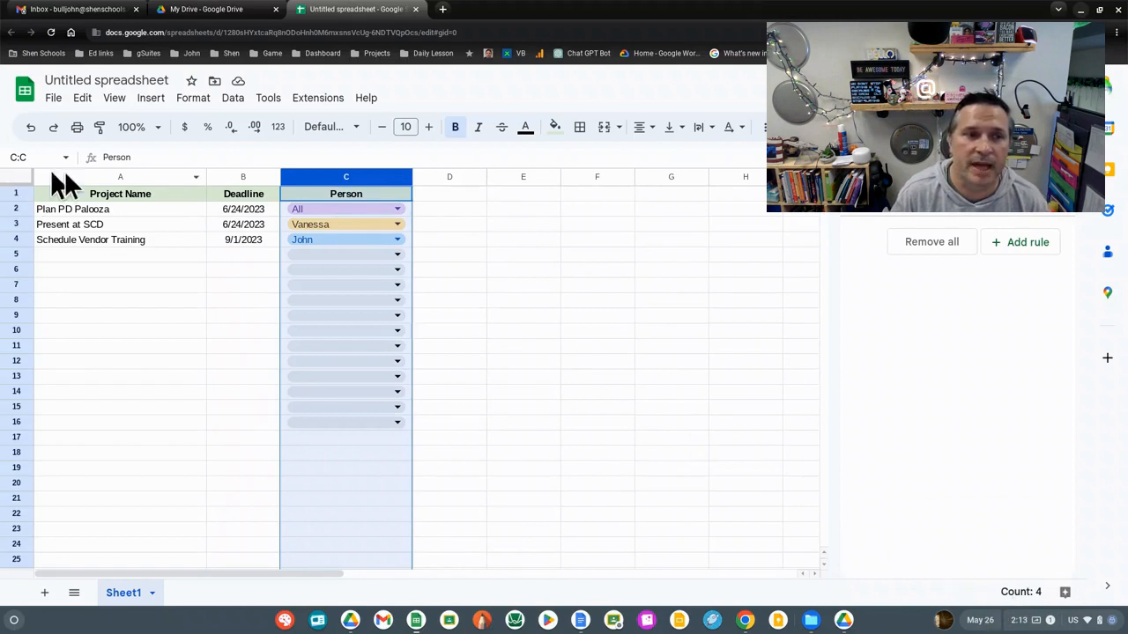
left_click(85, 179)
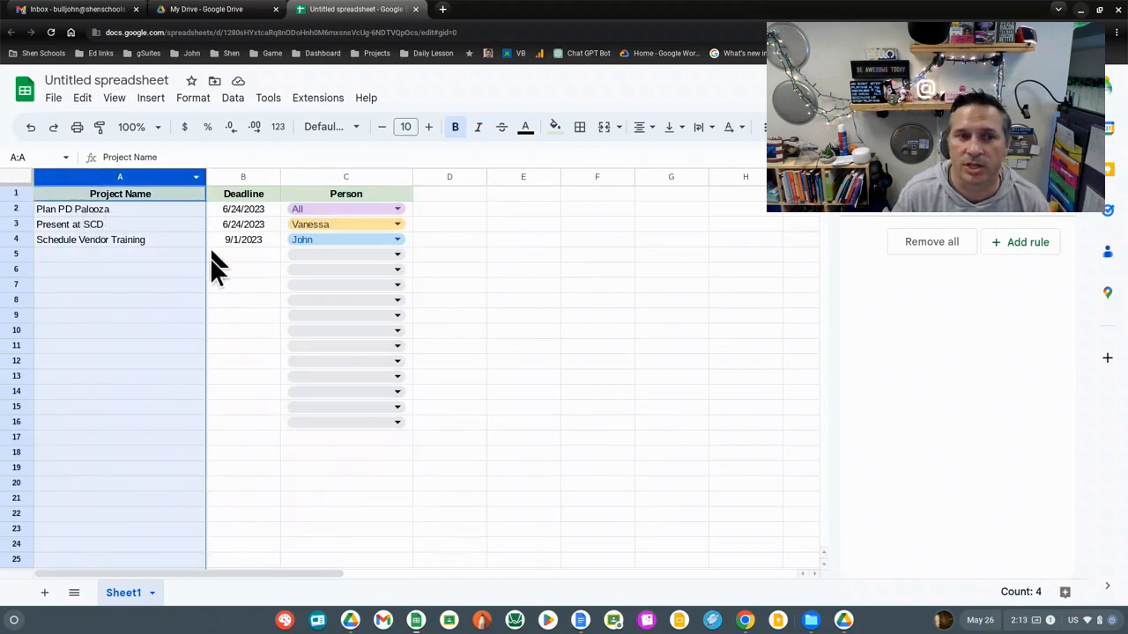
left_click(237, 284)
left_click_drag(274, 240, 267, 209)
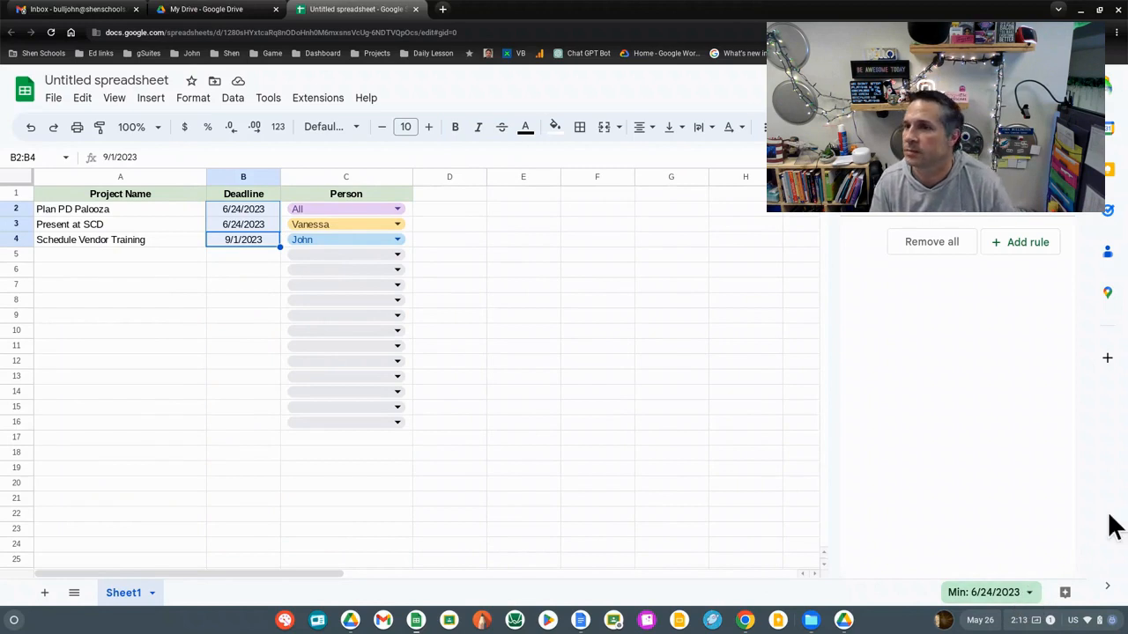
left_click(1053, 622)
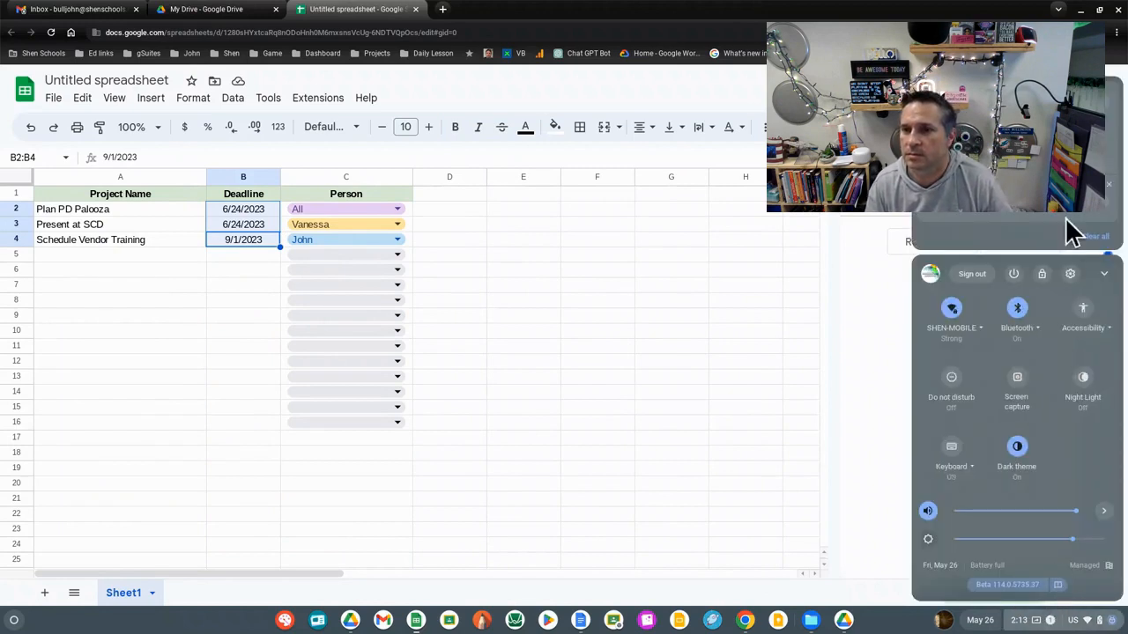